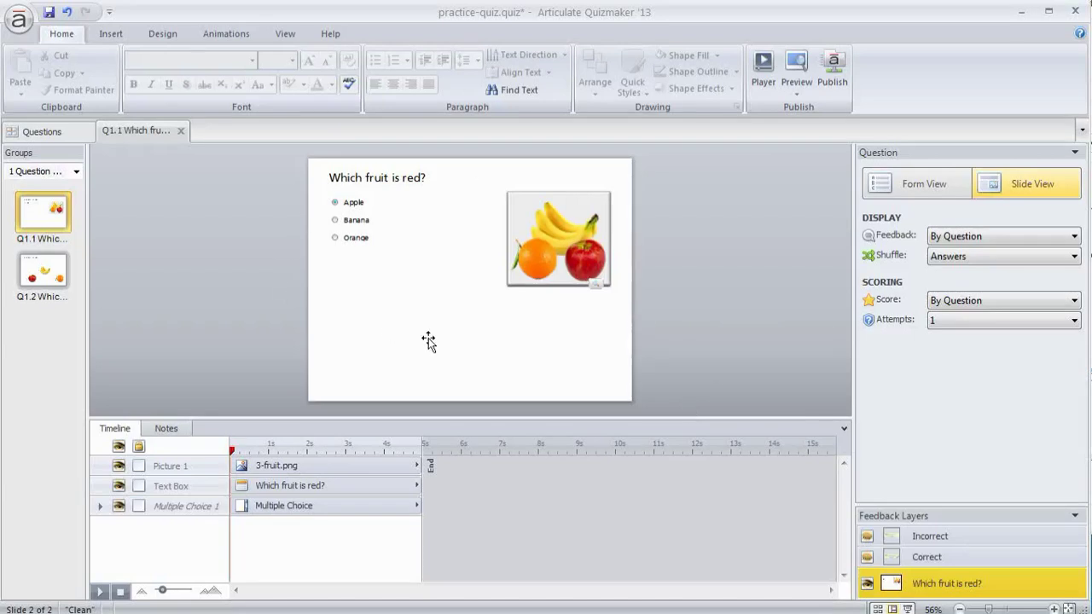
- Select the Q1.2 'Which fruit is red?' slide in the Questions panel
{"action": "left_click", "coordinate": [46, 278]}
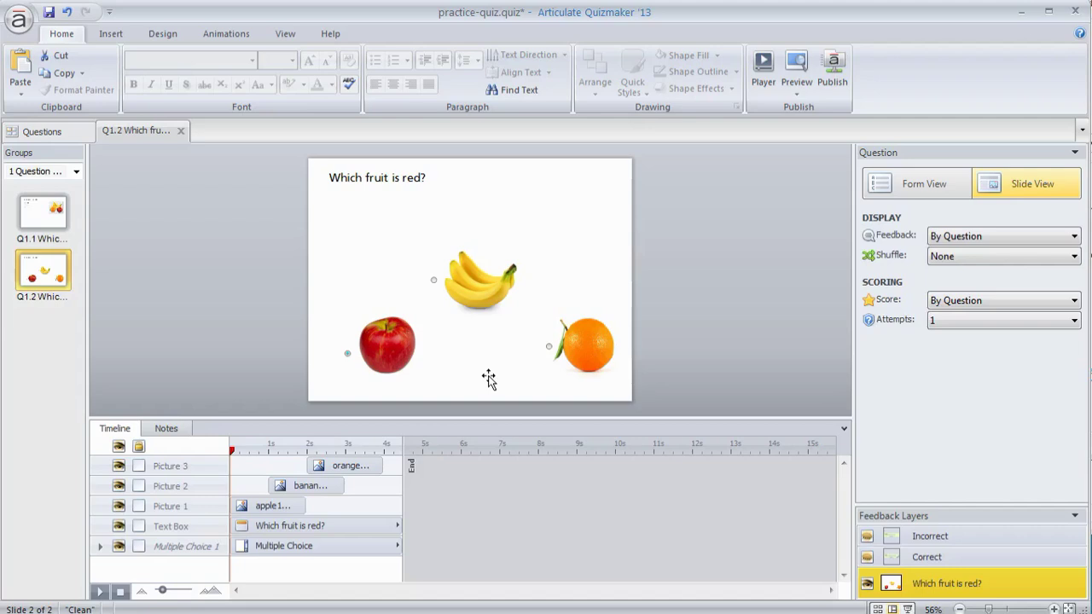
- Insert a blank Drag and Drop freeform question as slide Q1.3
{"action": "left_click", "coordinate": [112, 37]}
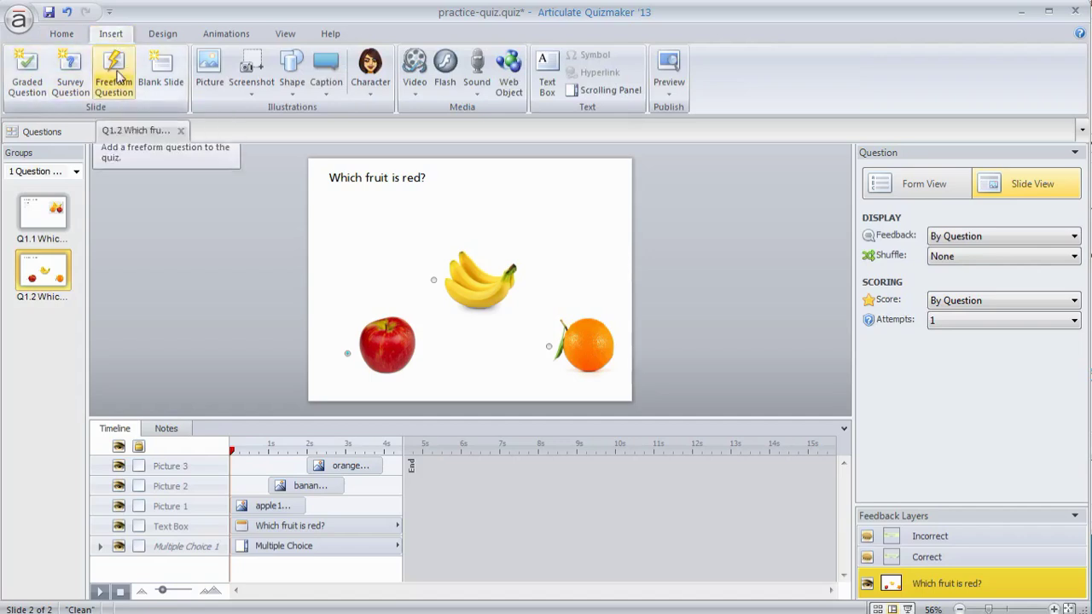
{"action": "left_click", "coordinate": [119, 76]}
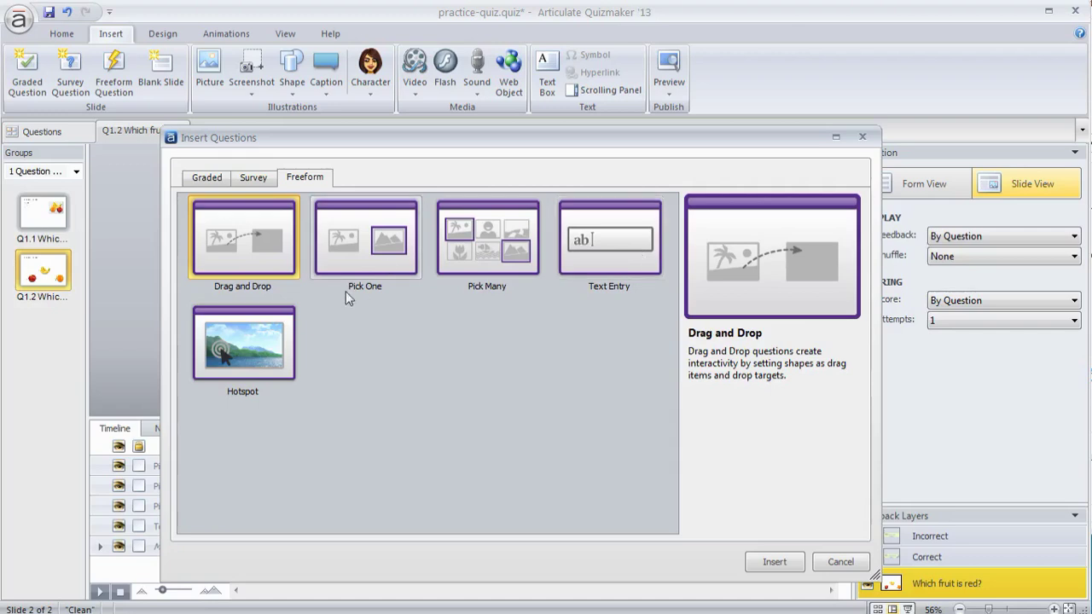
{"action": "left_click", "coordinate": [775, 562]}
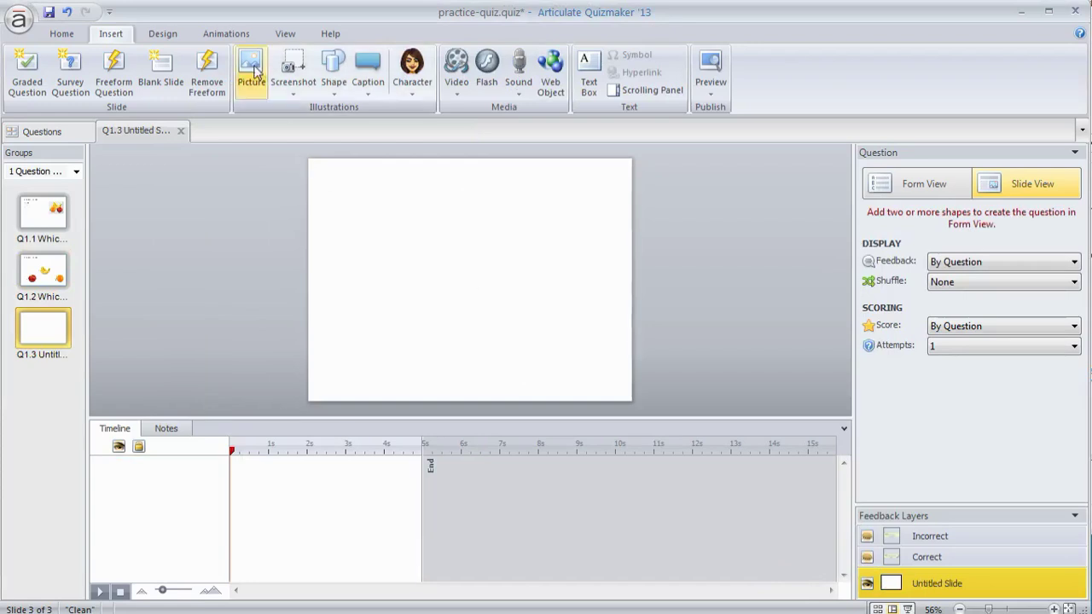
- Insert the apple1, banana1 and orange1 pictures onto the slide
{"action": "left_click", "coordinate": [256, 75]}
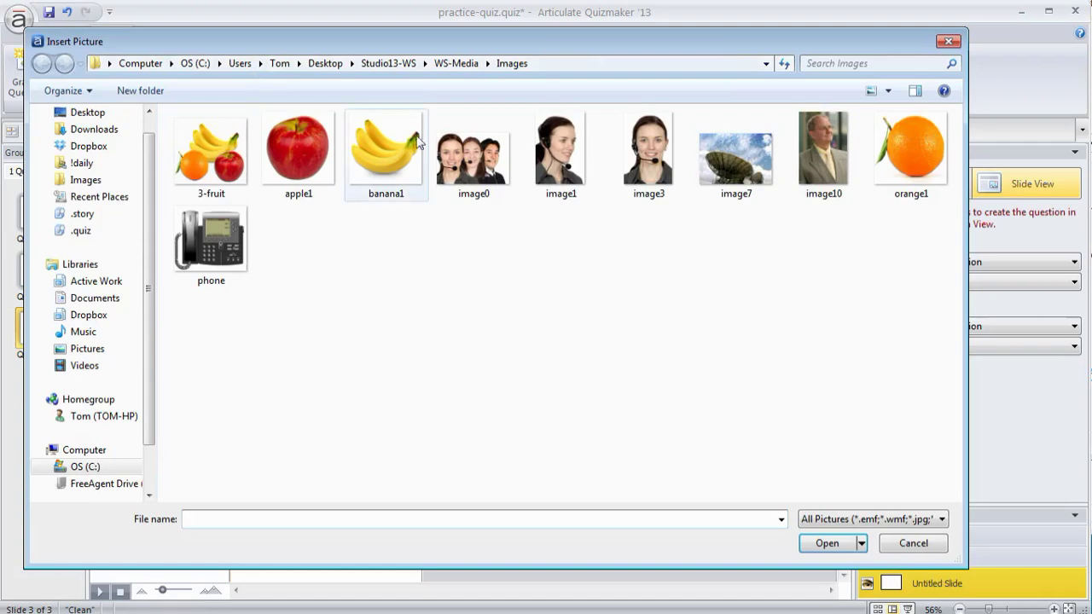
{"action": "left_click", "coordinate": [327, 142]}
{"action": "left_click", "coordinate": [373, 166], "text": "ctrl"}
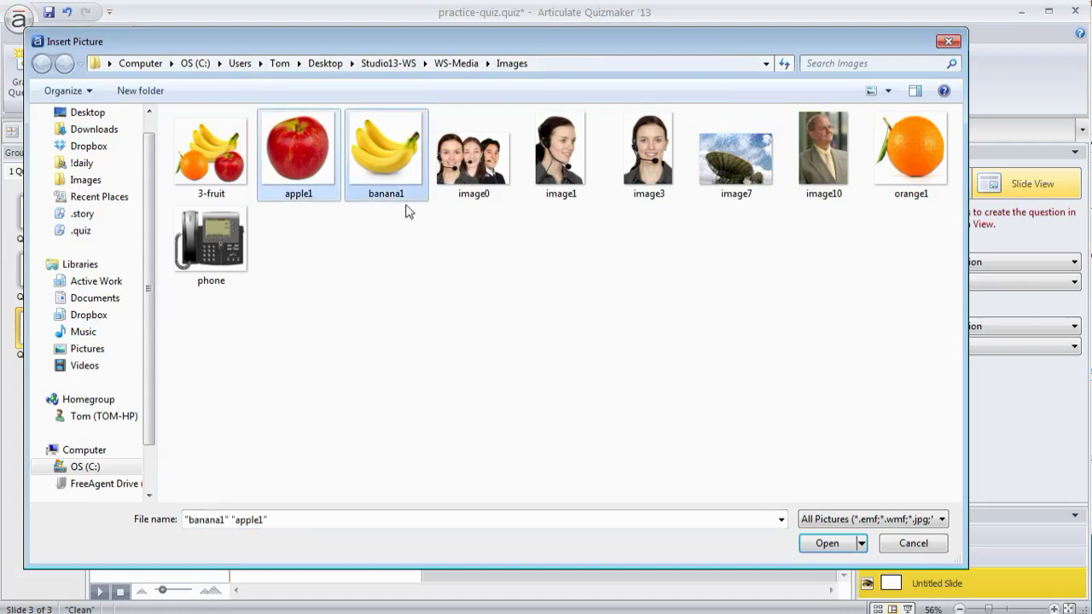
{"action": "left_click", "coordinate": [939, 147], "text": "ctrl"}
{"action": "left_click", "coordinate": [841, 549]}
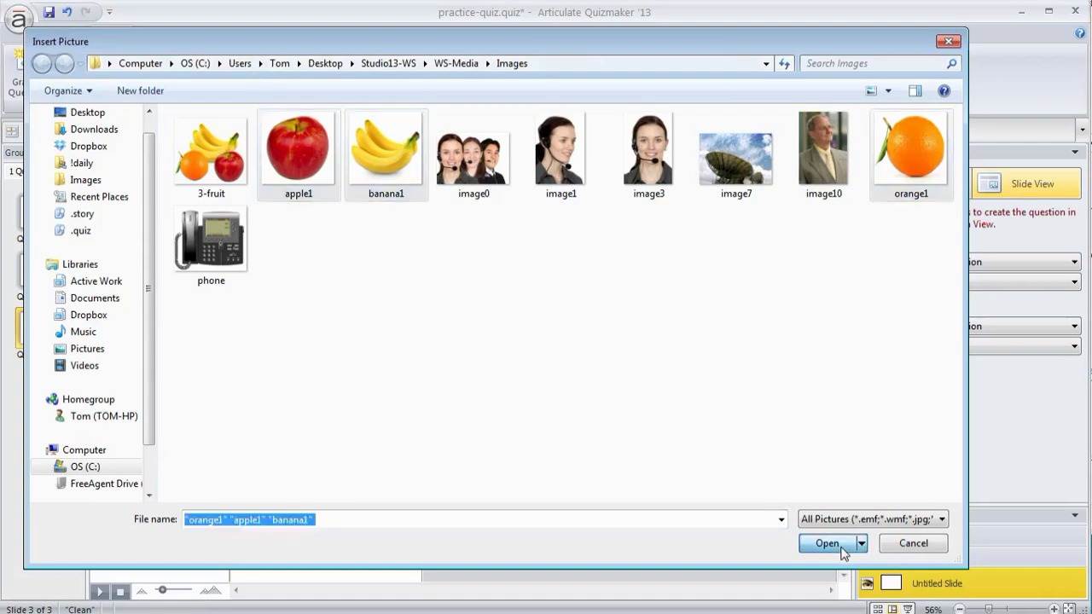
- Shrink the fruit pictures to 174 px and line them up in a row
{"action": "left_click", "coordinate": [289, 153]}
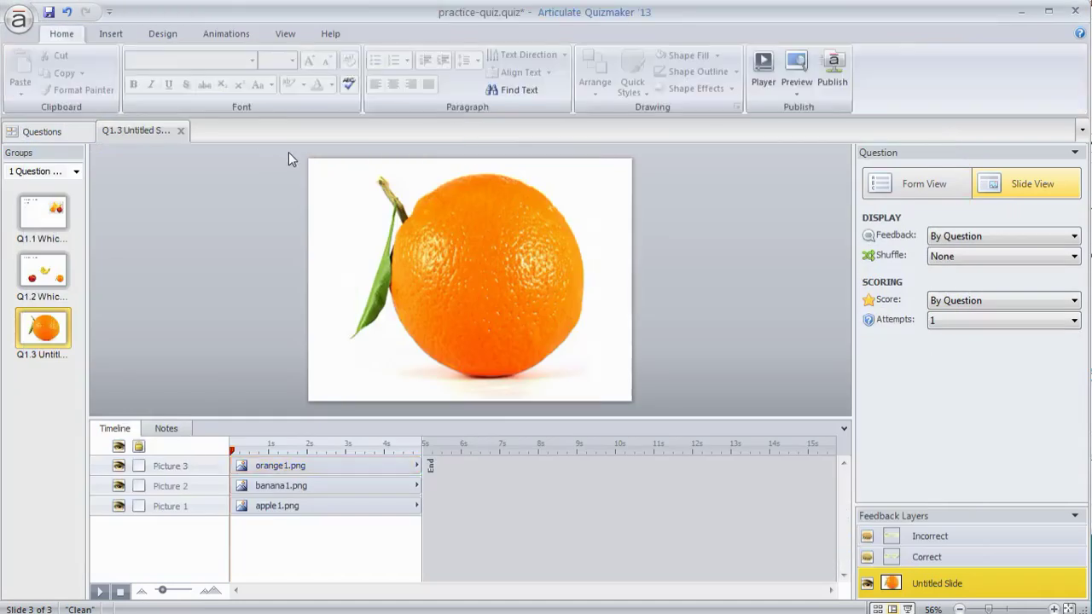
{"action": "left_click_drag", "start_coordinate": [335, 155], "coordinate": [669, 448]}
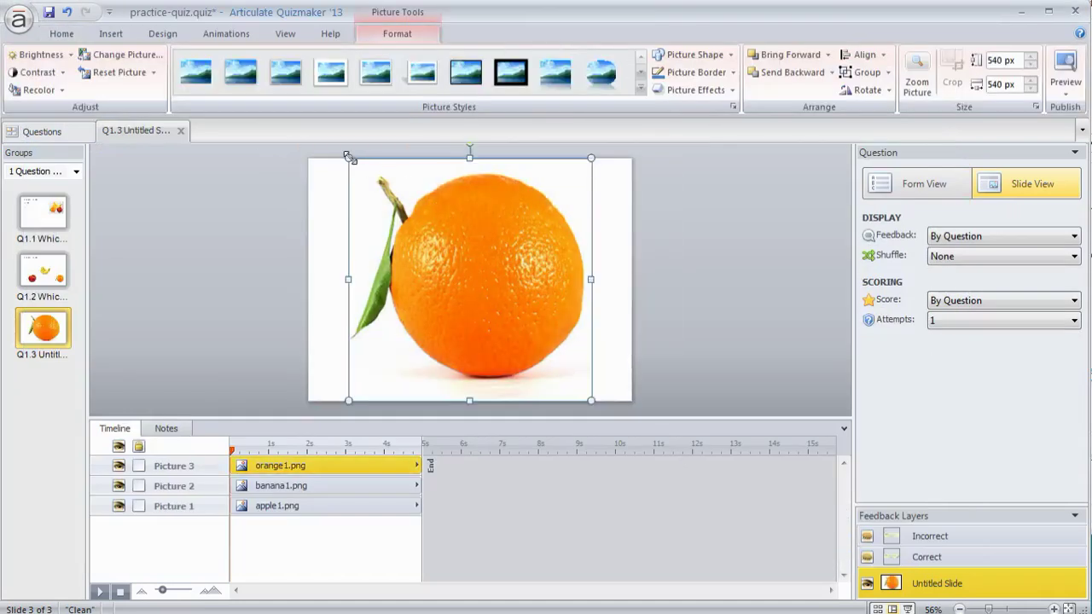
{"action": "left_click_drag", "start_coordinate": [352, 162], "coordinate": [378, 305]}
{"action": "left_click", "coordinate": [642, 358]}
{"action": "left_click_drag", "start_coordinate": [523, 353], "coordinate": [573, 312]}
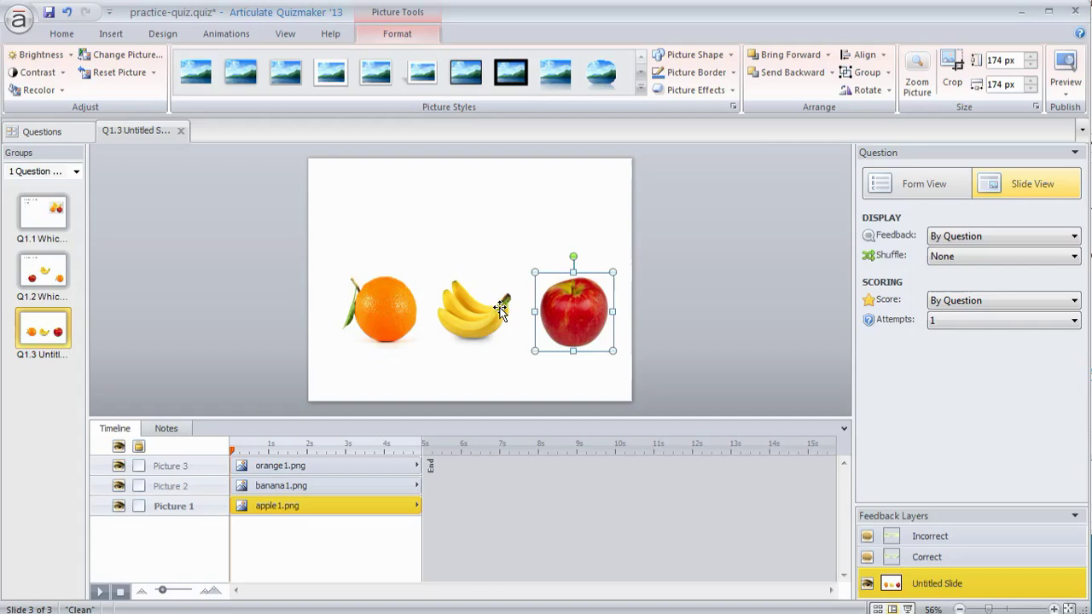
- Add a top text box reading 'Select the red fruit and drop in the box.'
{"action": "left_click", "coordinate": [503, 392]}
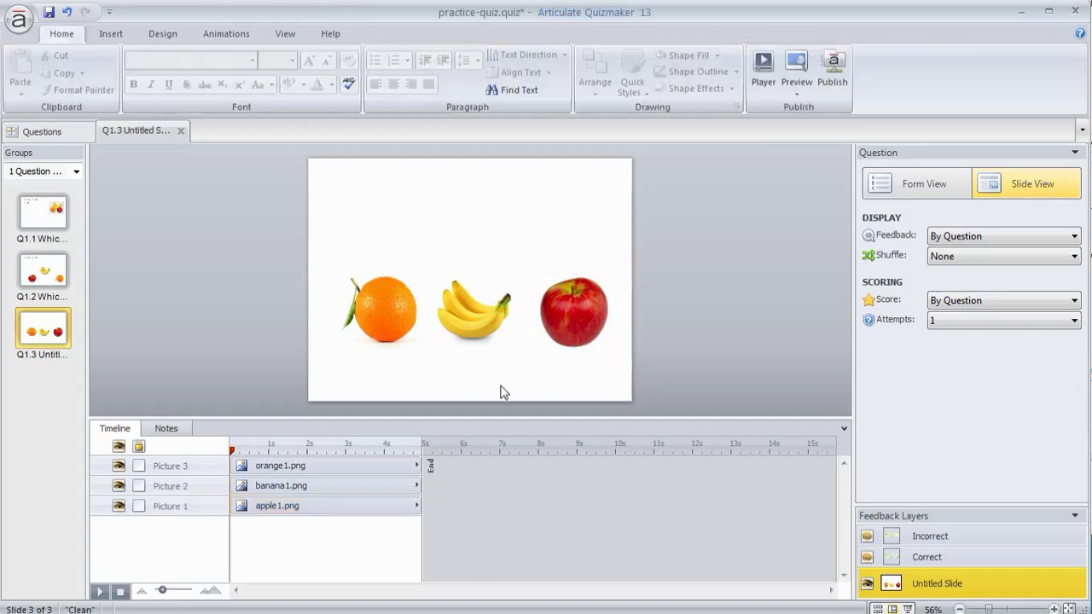
{"action": "left_click", "coordinate": [110, 35]}
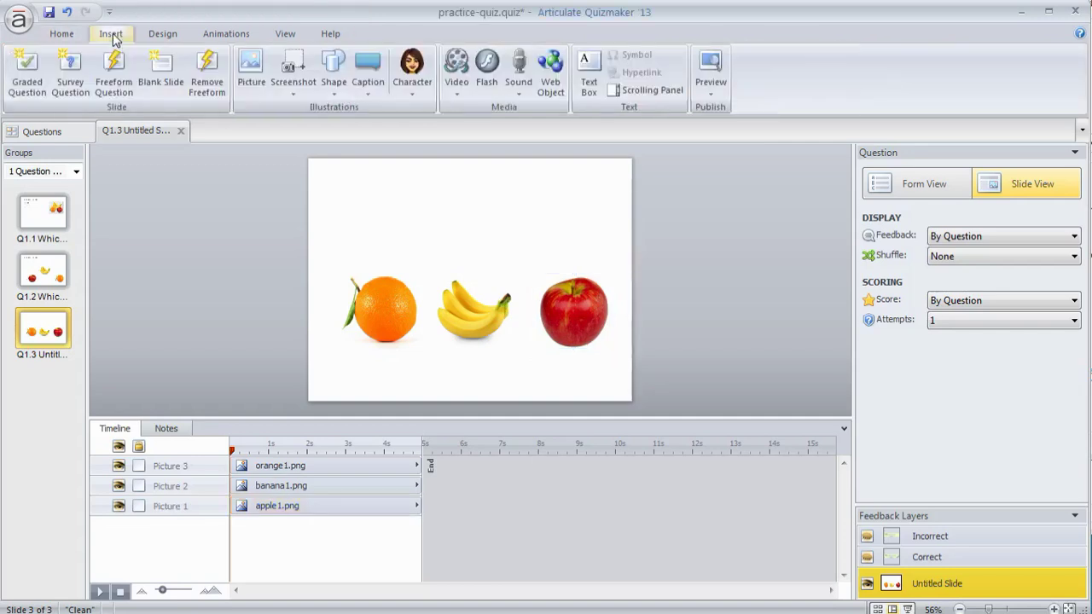
{"action": "left_click", "coordinate": [580, 73]}
{"action": "mouse_move", "coordinate": [337, 179]}
{"action": "left_mouse_down"}
{"action": "mouse_move", "coordinate": [402, 210]}
{"action": "mouse_move", "coordinate": [512, 224]}
{"action": "left_mouse_up"}
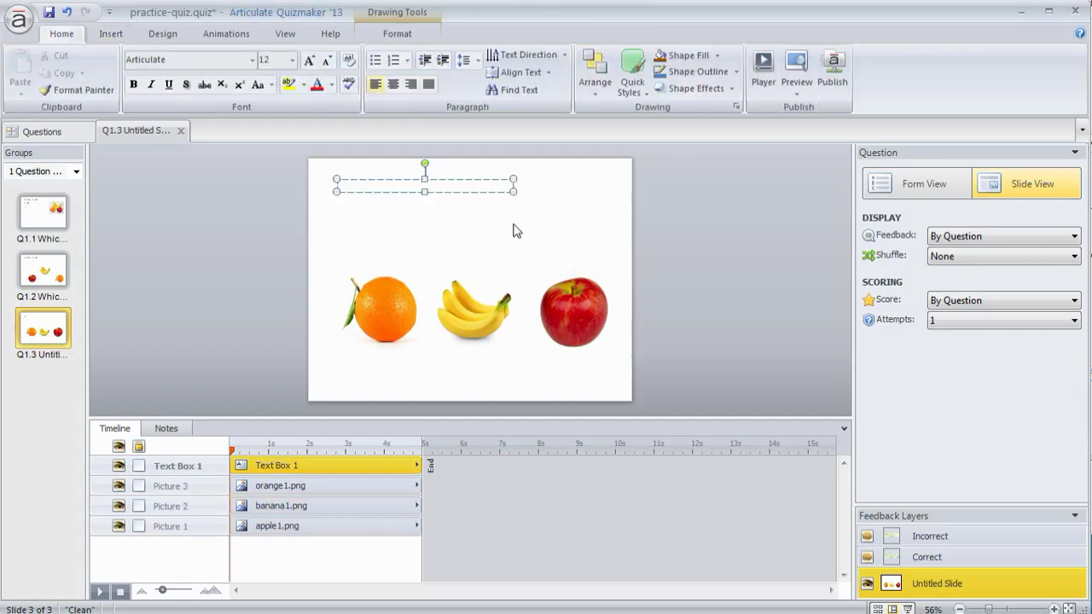
{"action": "type", "text": "Select the red fruit and drop in the box."}
{"action": "left_click", "coordinate": [480, 180]}
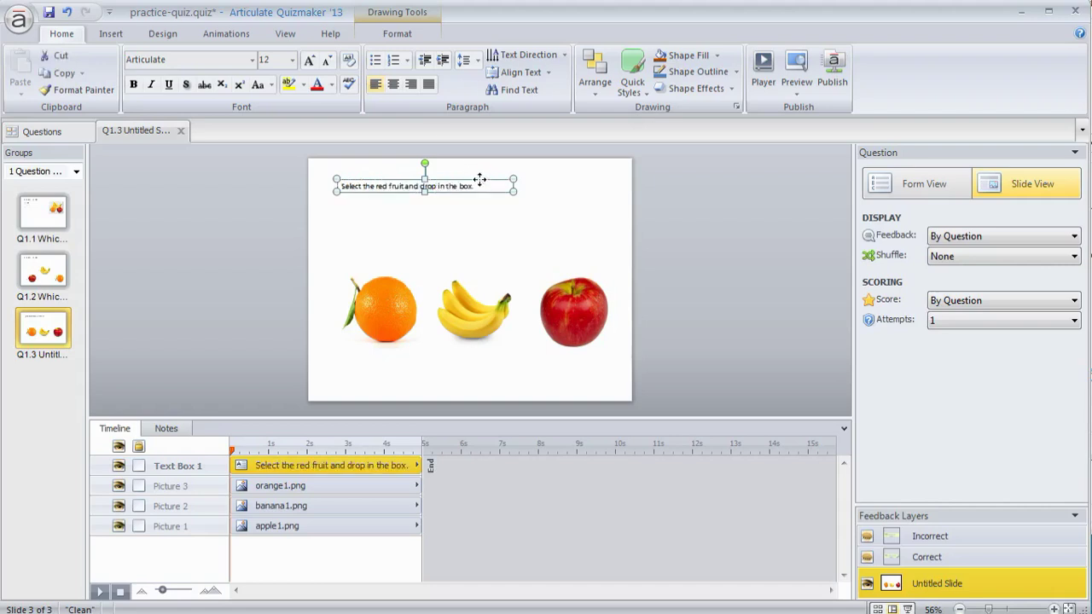
- Format the instruction text in Action Man, grown to 28 pt
{"action": "left_click", "coordinate": [252, 58]}
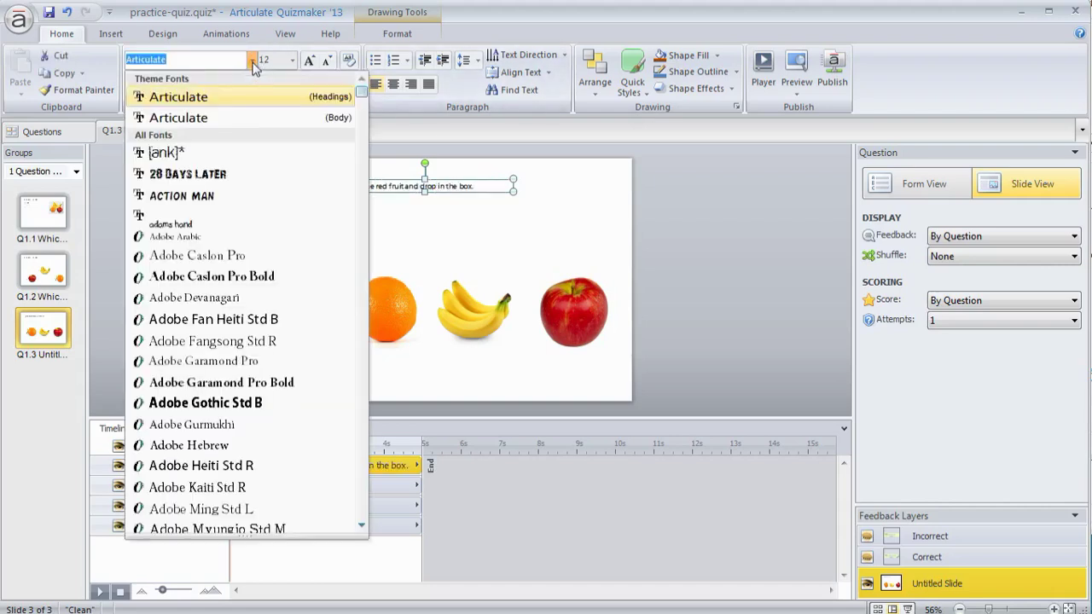
{"action": "left_click", "coordinate": [187, 196]}
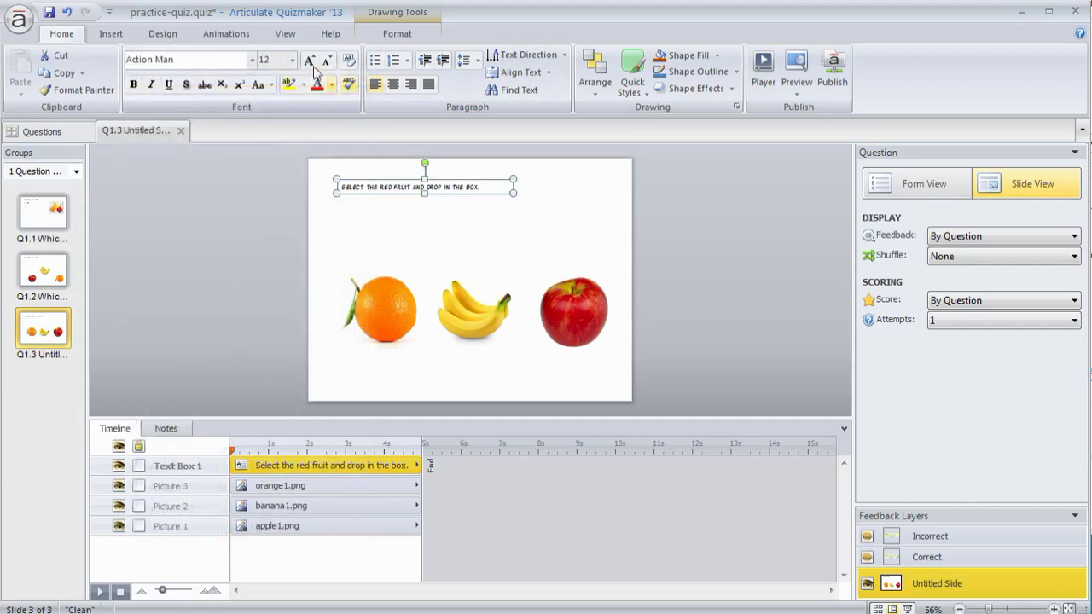
{"action": "left_click", "coordinate": [310, 62]}
{"action": "left_click", "coordinate": [309, 63]}
{"action": "left_click", "coordinate": [310, 62]}
{"action": "left_click", "coordinate": [309, 63]}
{"action": "left_click", "coordinate": [309, 62]}
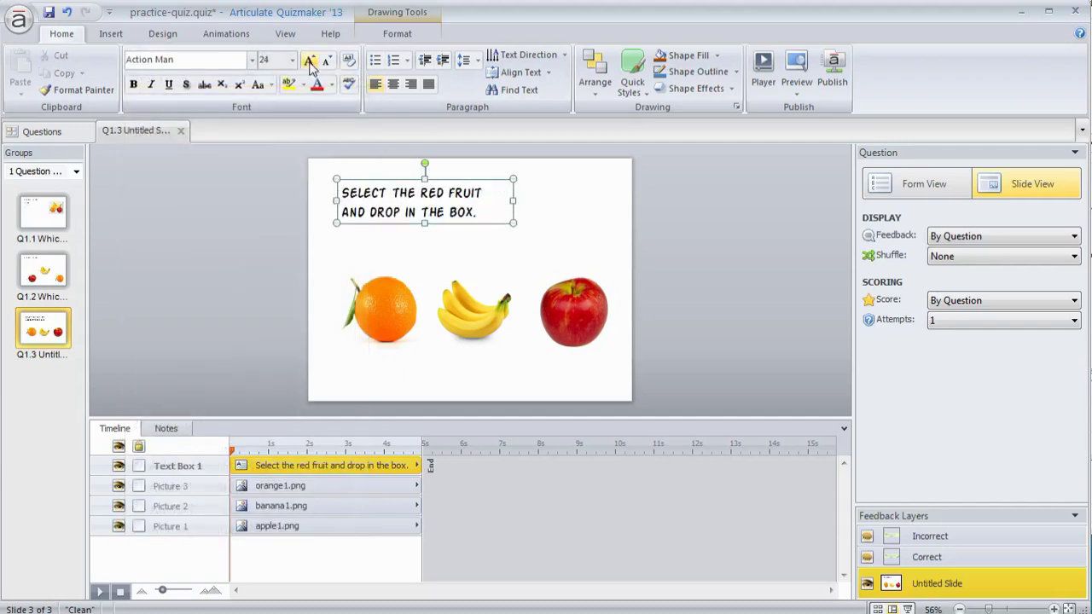
{"action": "left_click", "coordinate": [310, 62]}
{"action": "left_click", "coordinate": [663, 231]}
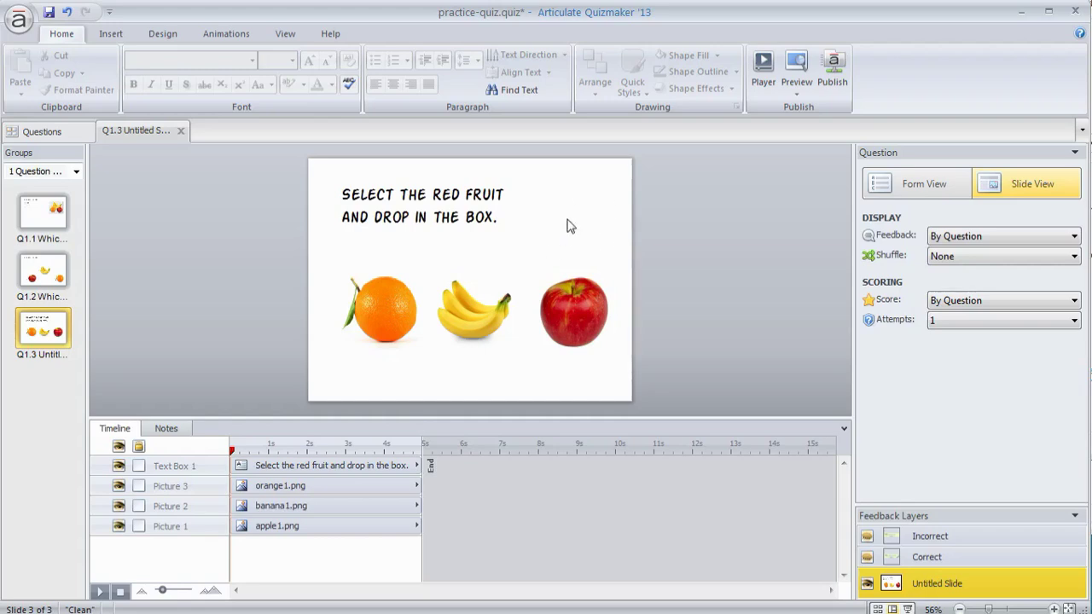
- Lower the fruit pictures and narrow the text box so the instruction wraps onto three lines
{"action": "left_click_drag", "start_coordinate": [299, 254], "coordinate": [645, 375]}
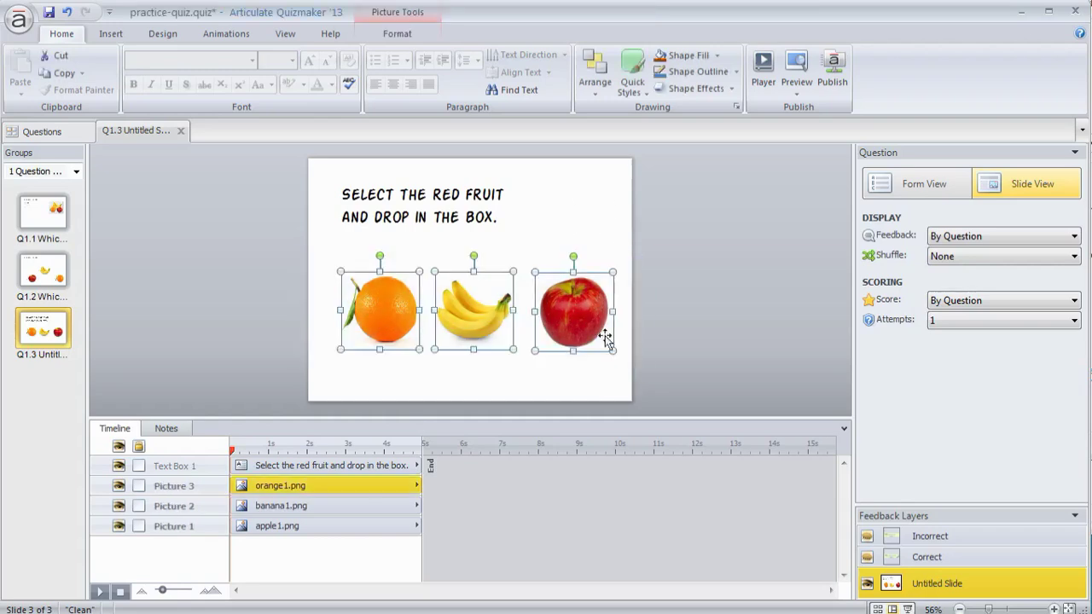
{"action": "left_click_drag", "start_coordinate": [605, 339], "coordinate": [602, 360]}
{"action": "left_click", "coordinate": [503, 243]}
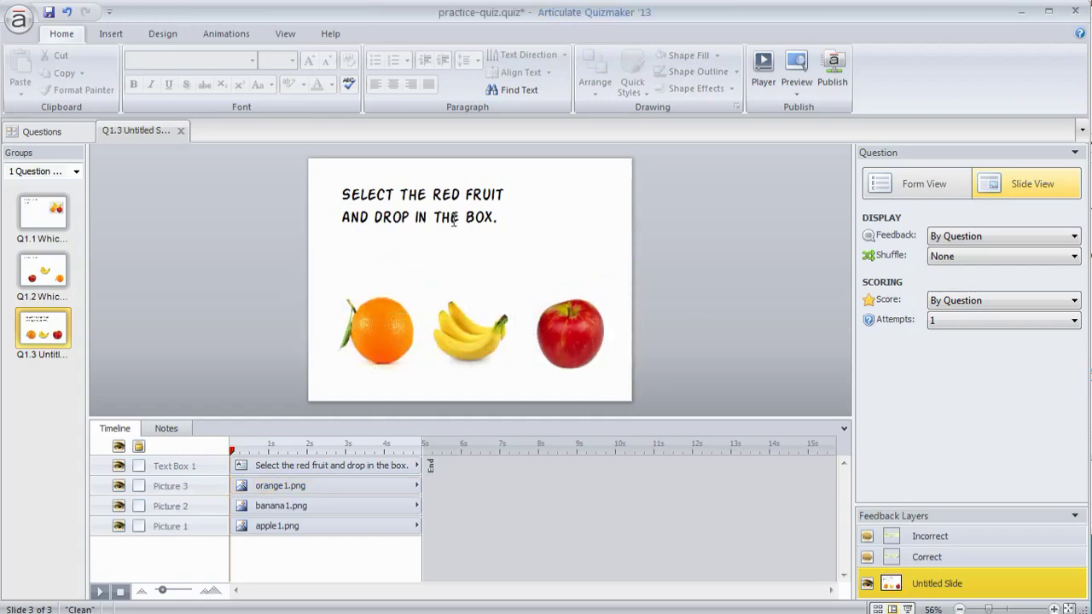
{"action": "left_click", "coordinate": [453, 221]}
{"action": "mouse_move", "coordinate": [515, 201]}
{"action": "left_mouse_down"}
{"action": "mouse_move", "coordinate": [471, 205]}
{"action": "mouse_move", "coordinate": [449, 258]}
{"action": "left_mouse_up"}
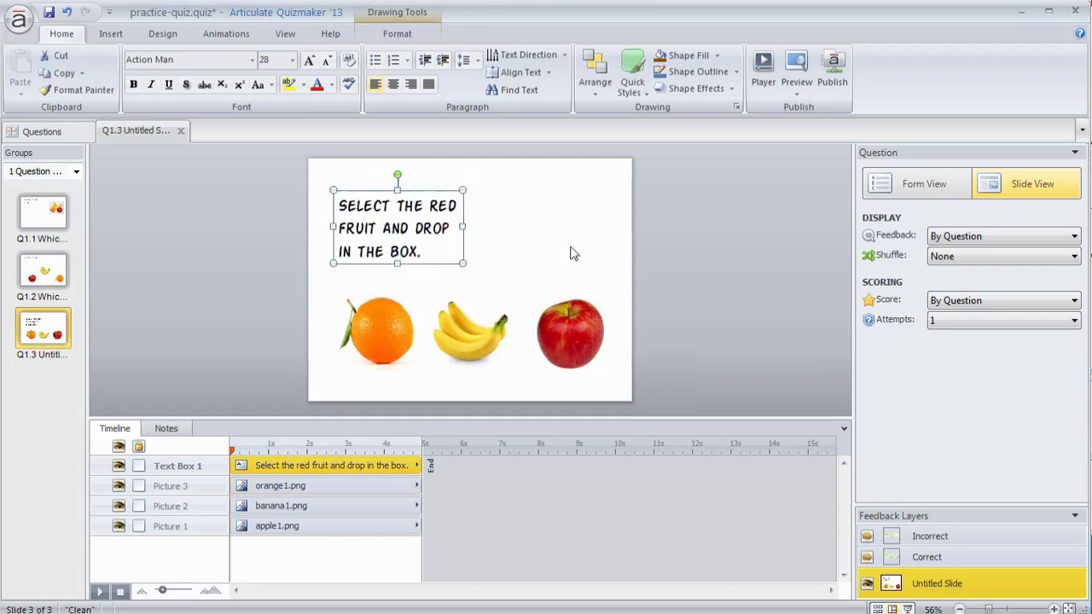
{"action": "left_click", "coordinate": [649, 194]}
- Draw a cube shape at the top right of the slide
{"action": "left_click", "coordinate": [111, 35]}
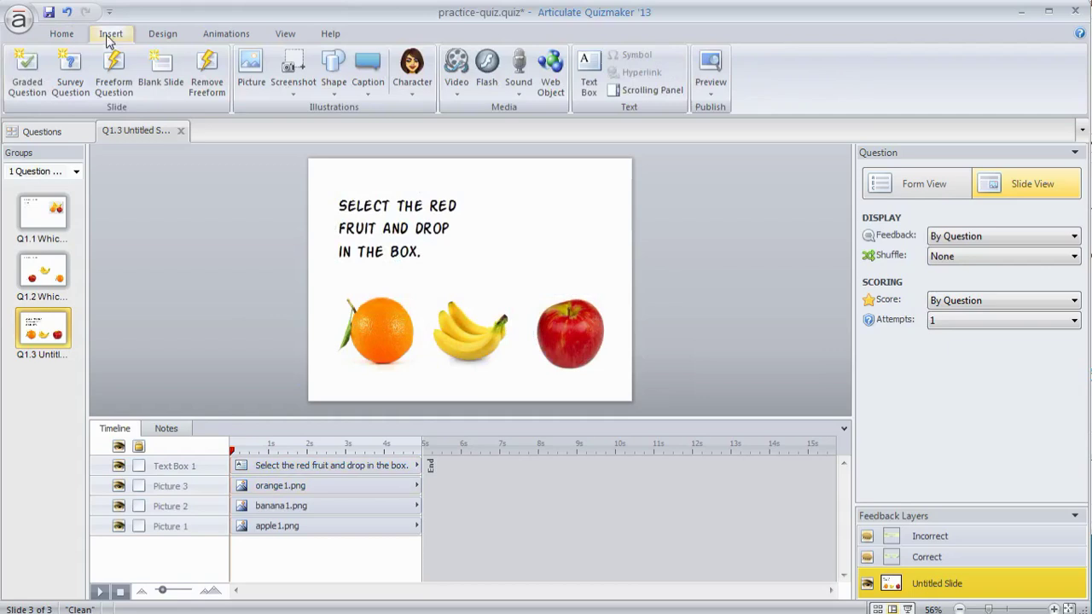
{"action": "left_click", "coordinate": [340, 92]}
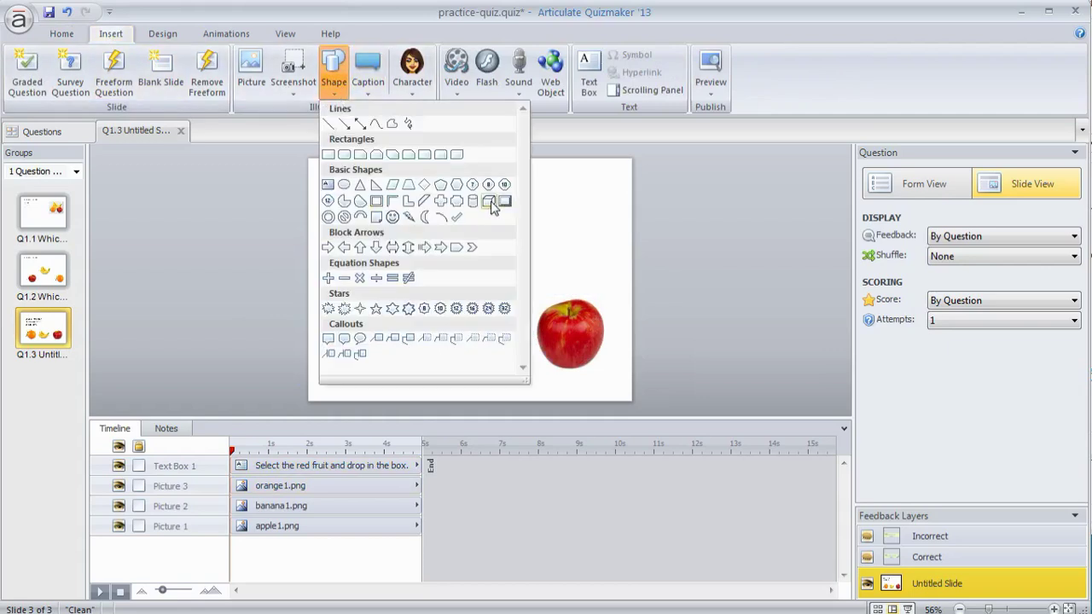
{"action": "left_click", "coordinate": [489, 201]}
{"action": "mouse_move", "coordinate": [495, 182]}
{"action": "left_mouse_down"}
{"action": "mouse_move", "coordinate": [586, 282]}
{"action": "mouse_move", "coordinate": [610, 280]}
{"action": "left_mouse_up"}
{"action": "left_click_drag", "start_coordinate": [533, 232], "coordinate": [522, 232]}
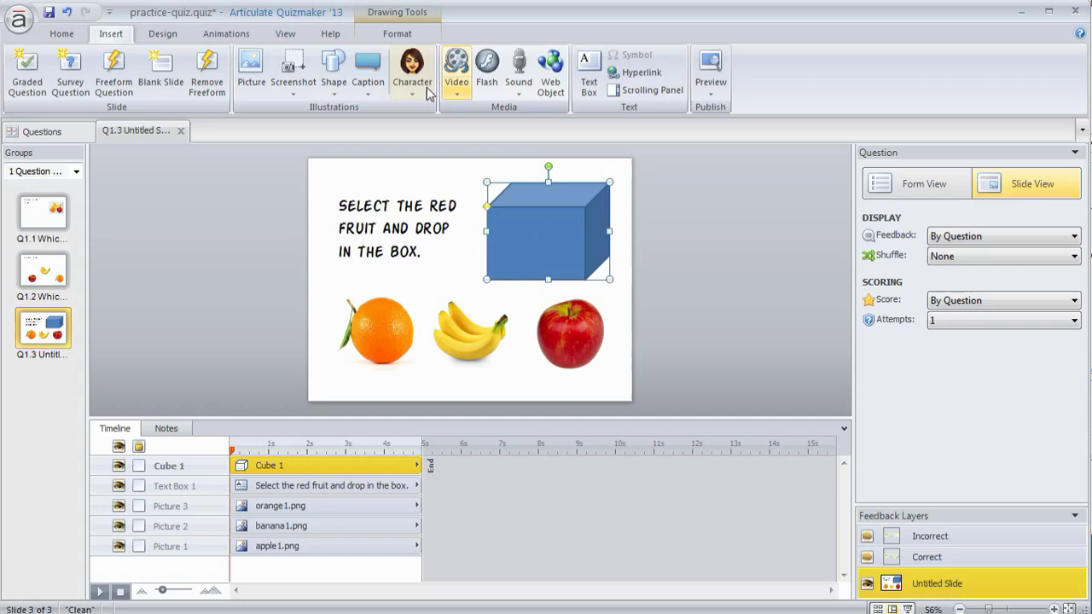
- Give the cube a brown fill and no outline
{"action": "left_click", "coordinate": [397, 33]}
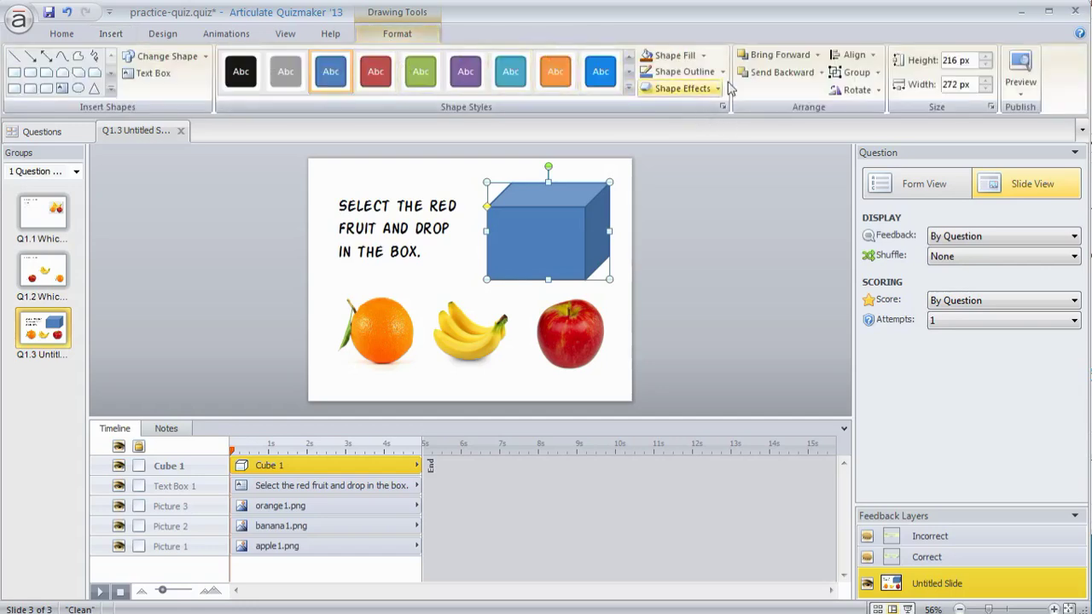
{"action": "left_click", "coordinate": [646, 56]}
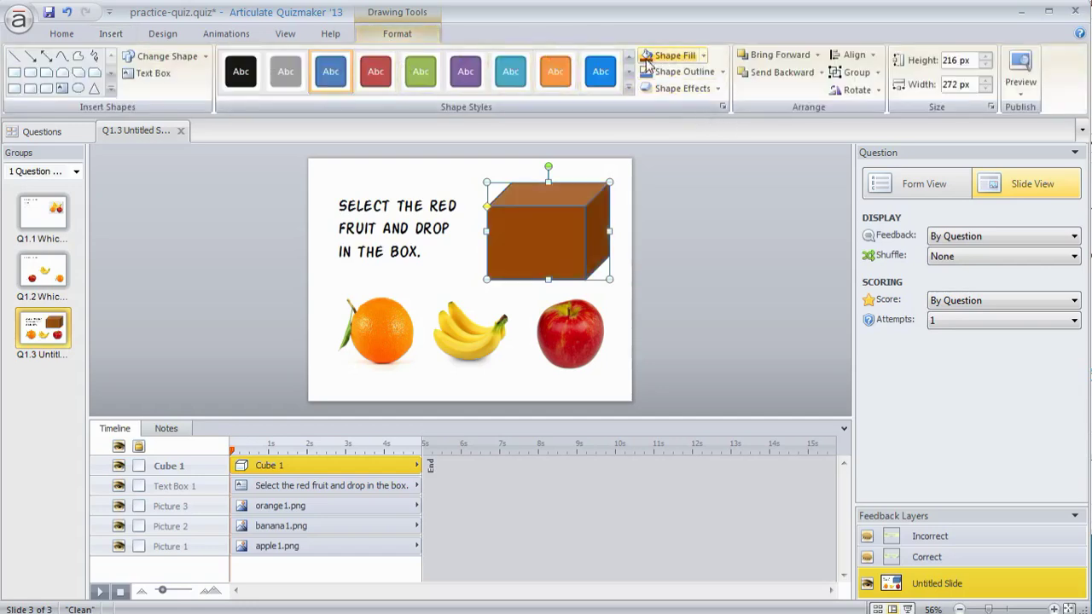
{"action": "left_click", "coordinate": [719, 73]}
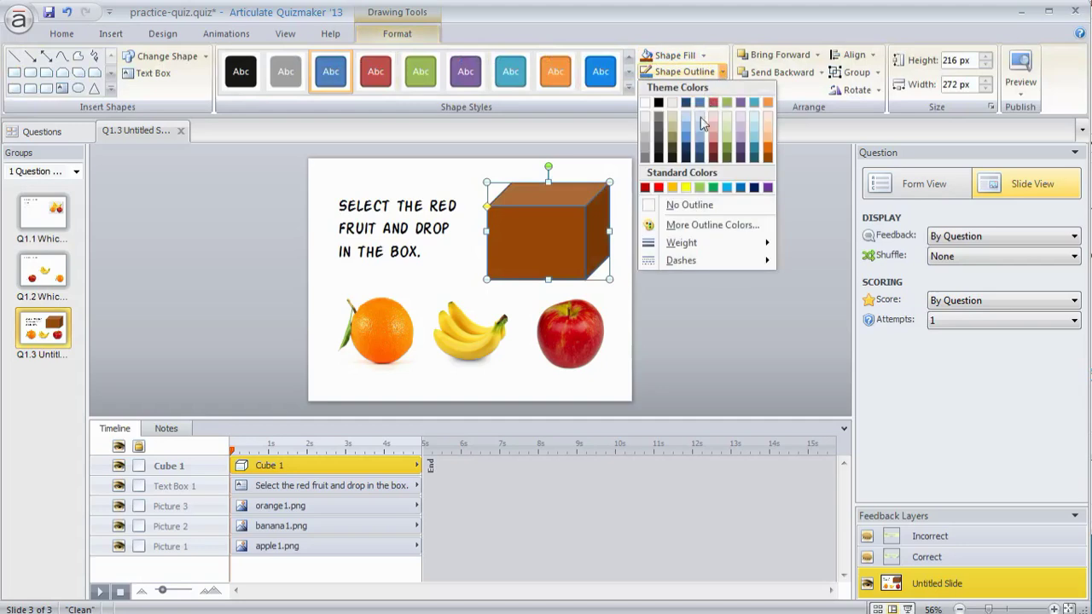
{"action": "left_click", "coordinate": [705, 206]}
{"action": "left_click", "coordinate": [675, 261]}
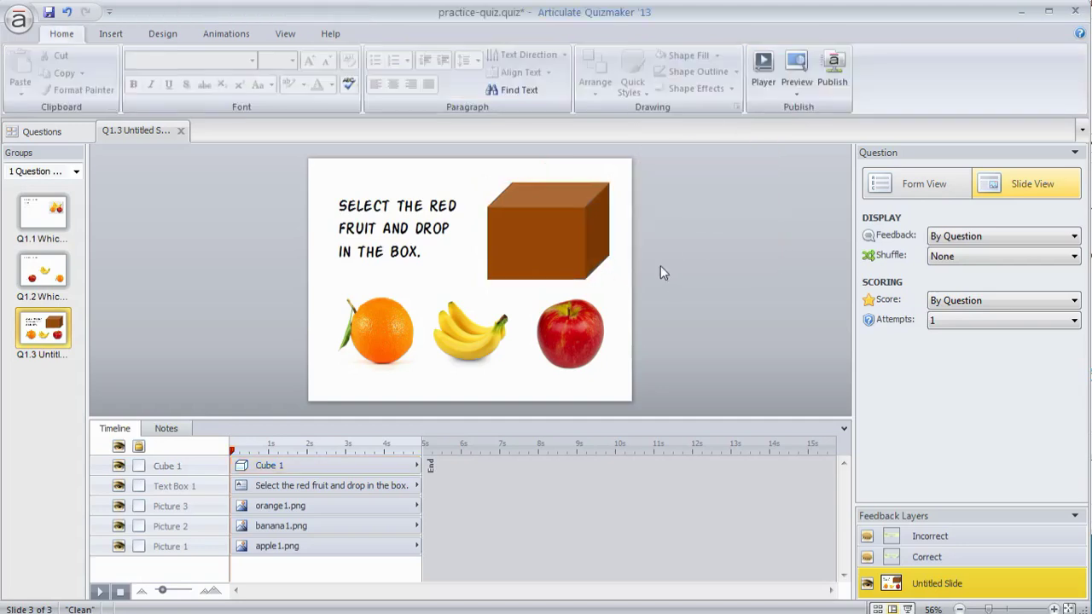
- Set apple1, banana1 and orange1 as drag items A–C, with Cube 1 as the apple's target
{"action": "left_click", "coordinate": [930, 195]}
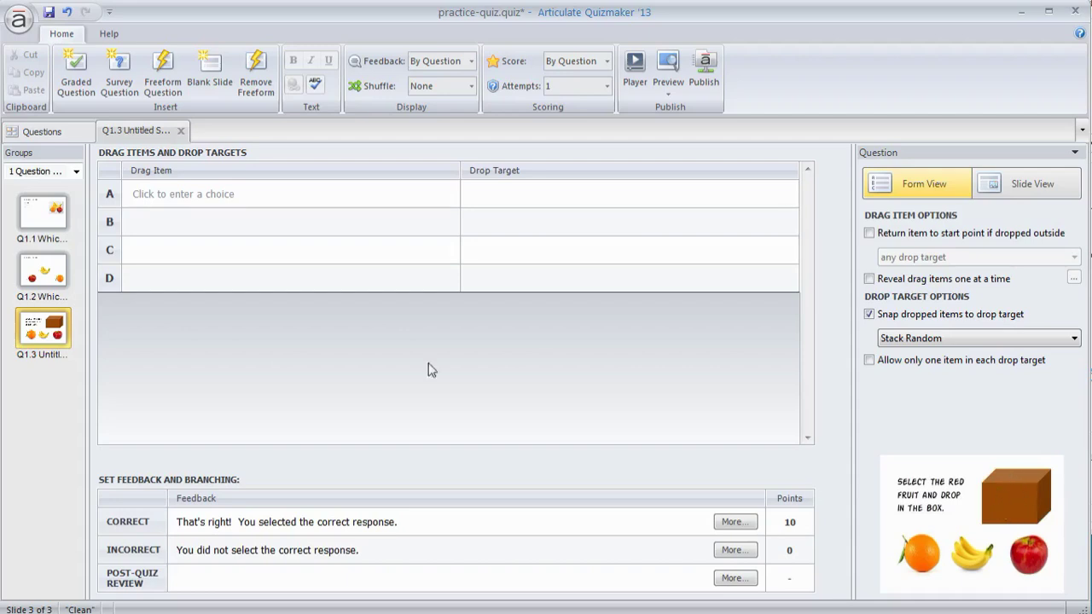
{"action": "left_click", "coordinate": [172, 199]}
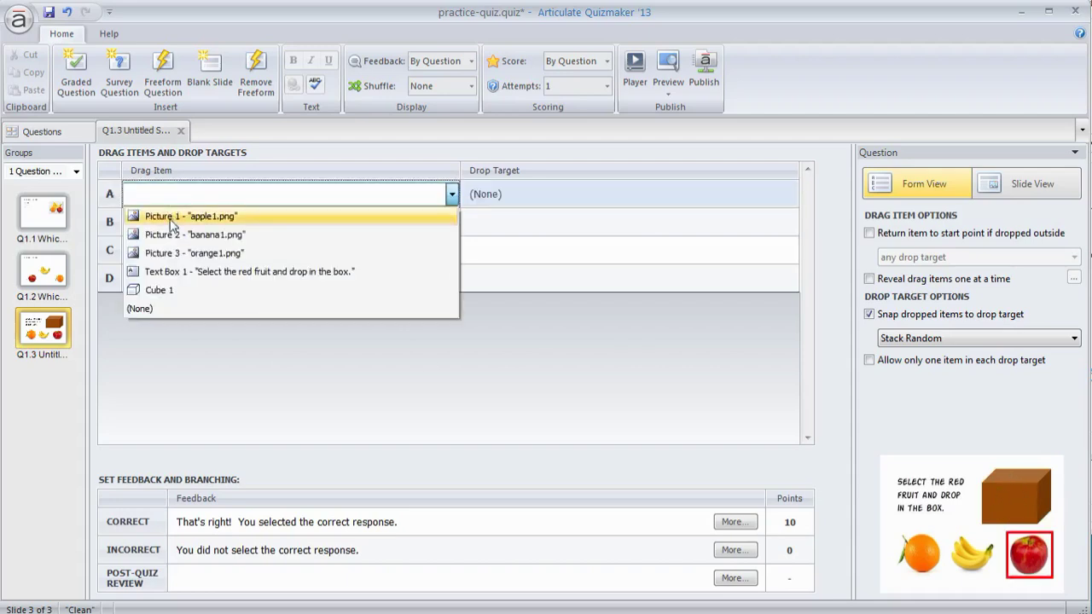
{"action": "left_click", "coordinate": [170, 216]}
{"action": "left_click", "coordinate": [169, 222]}
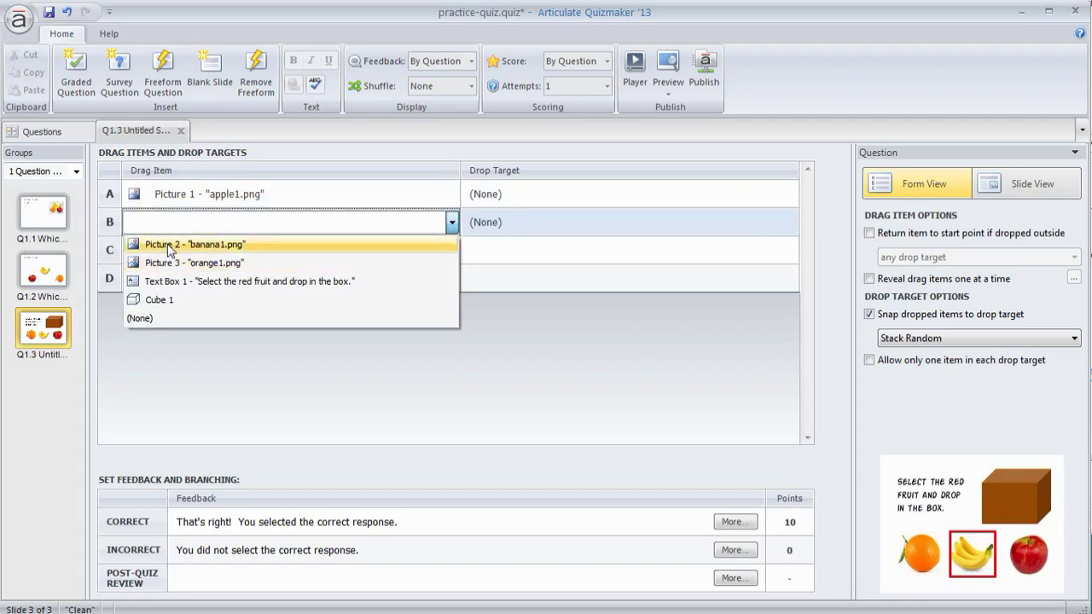
{"action": "left_click", "coordinate": [158, 244]}
{"action": "left_click", "coordinate": [166, 250]}
{"action": "left_click", "coordinate": [171, 271]}
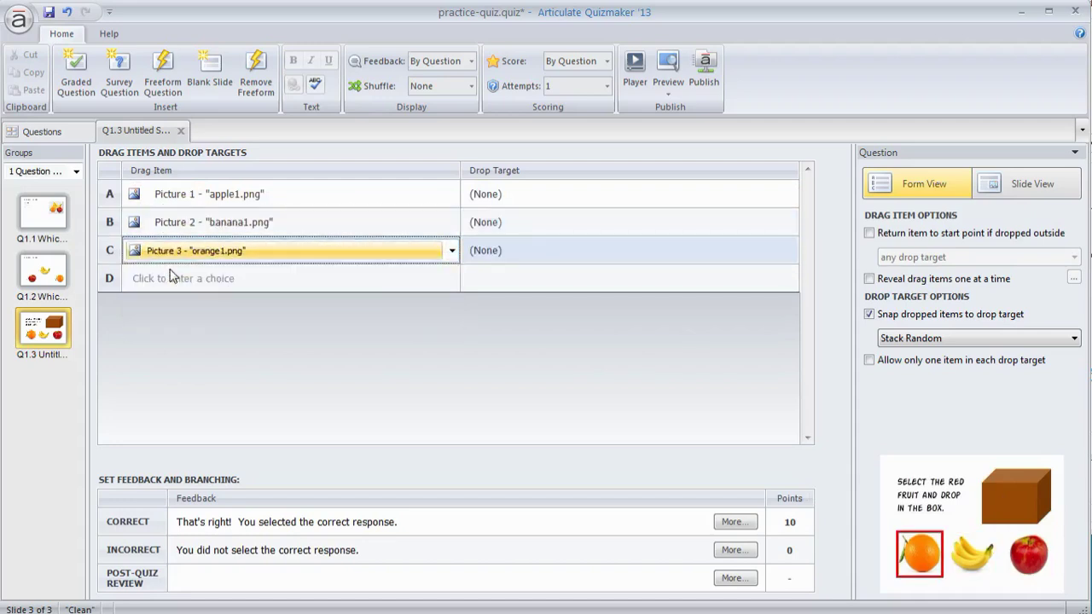
{"action": "left_click", "coordinate": [504, 195]}
{"action": "left_click", "coordinate": [508, 236]}
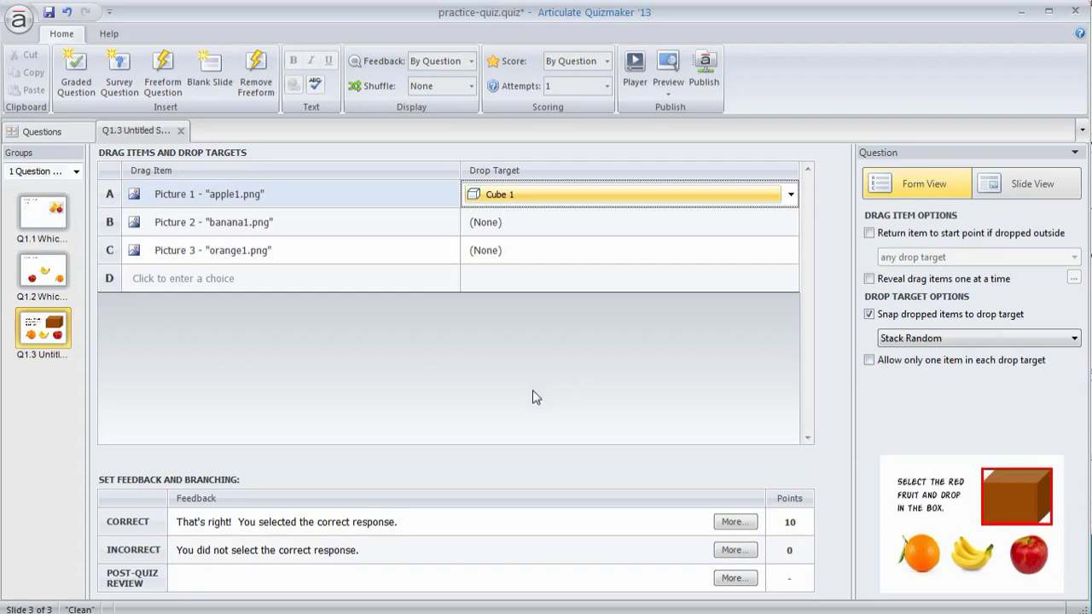
{"action": "left_click", "coordinate": [669, 95]}
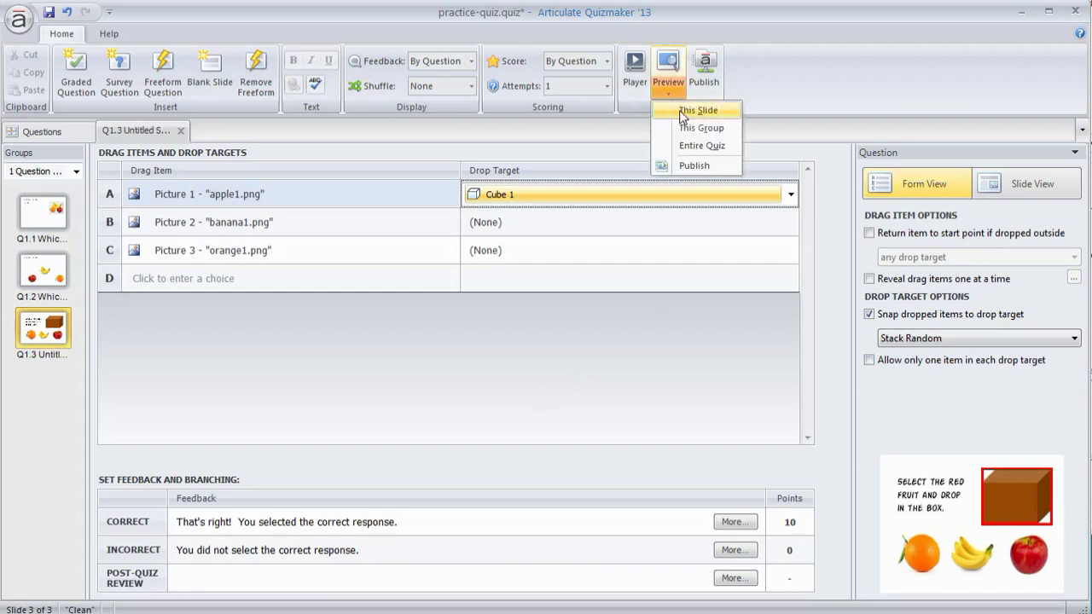
{"action": "left_click", "coordinate": [687, 111]}
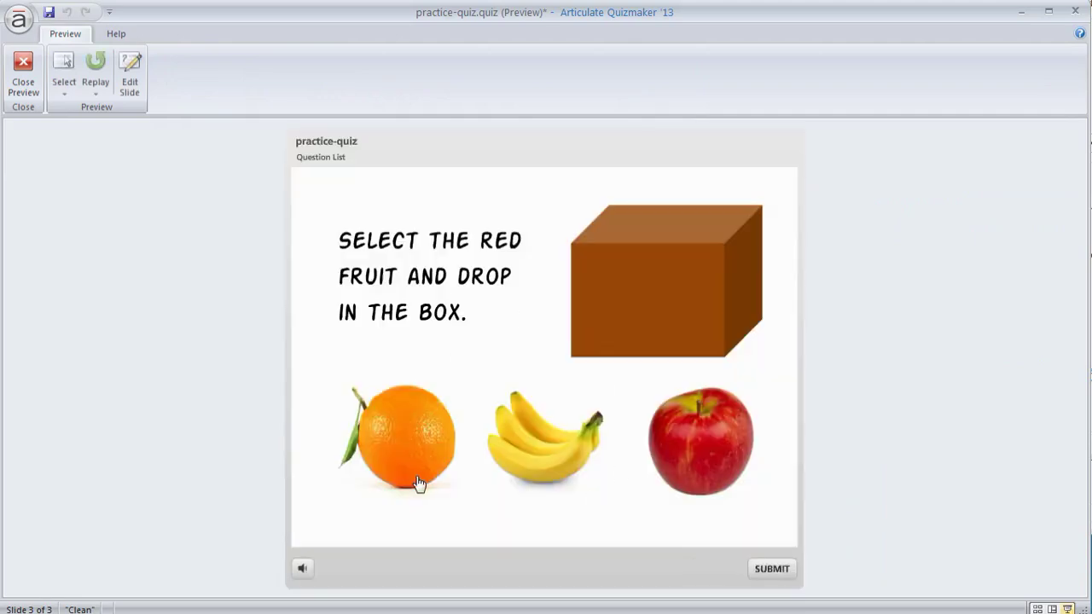
{"action": "left_click_drag", "start_coordinate": [437, 448], "coordinate": [654, 325]}
{"action": "left_click", "coordinate": [759, 566]}
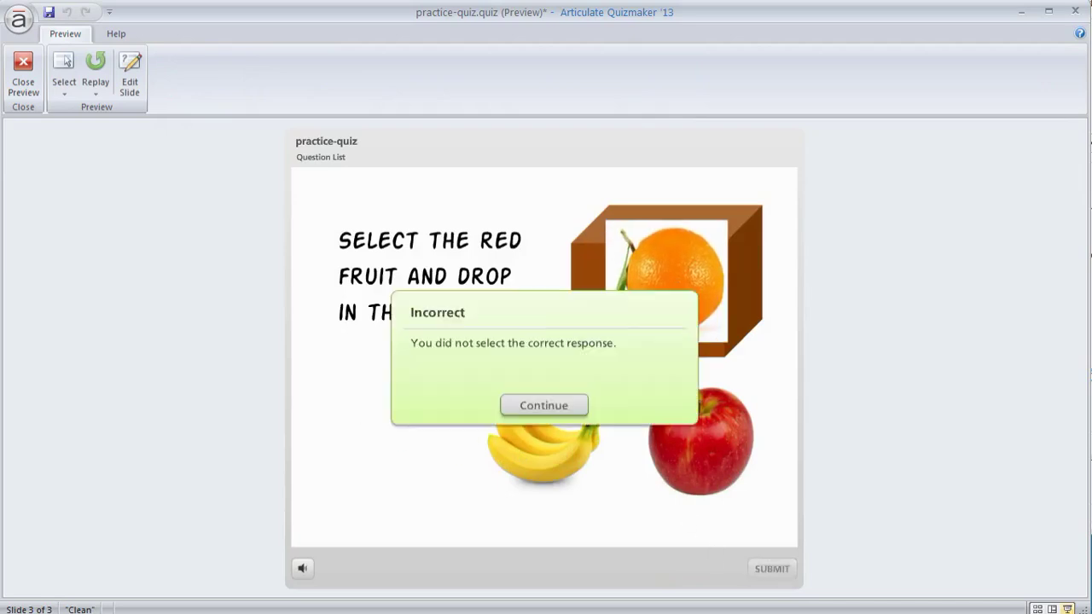
{"action": "left_click", "coordinate": [544, 407]}
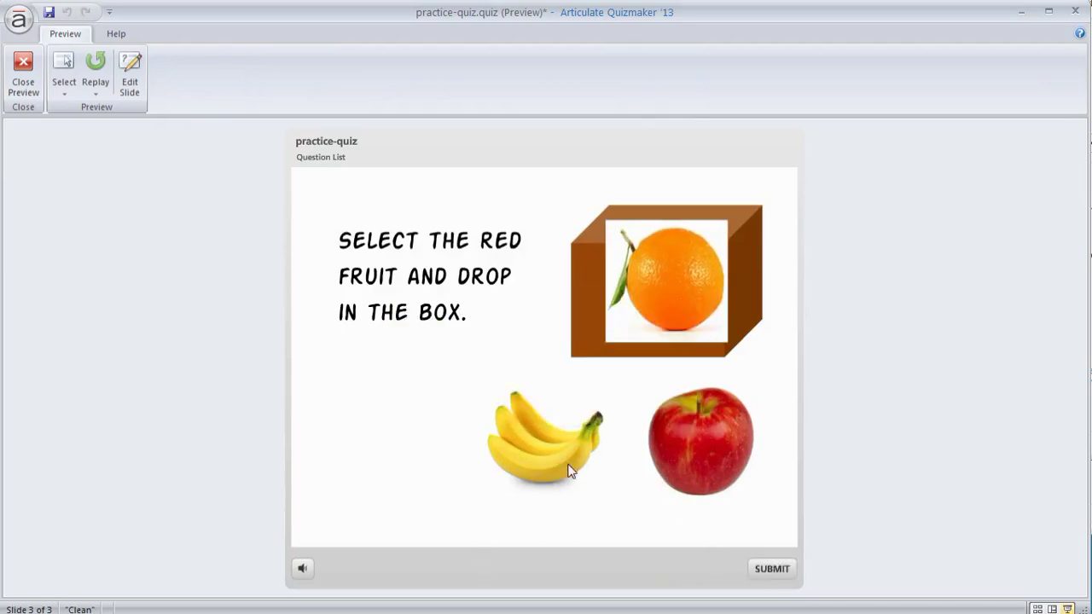
{"action": "left_click", "coordinate": [23, 73]}
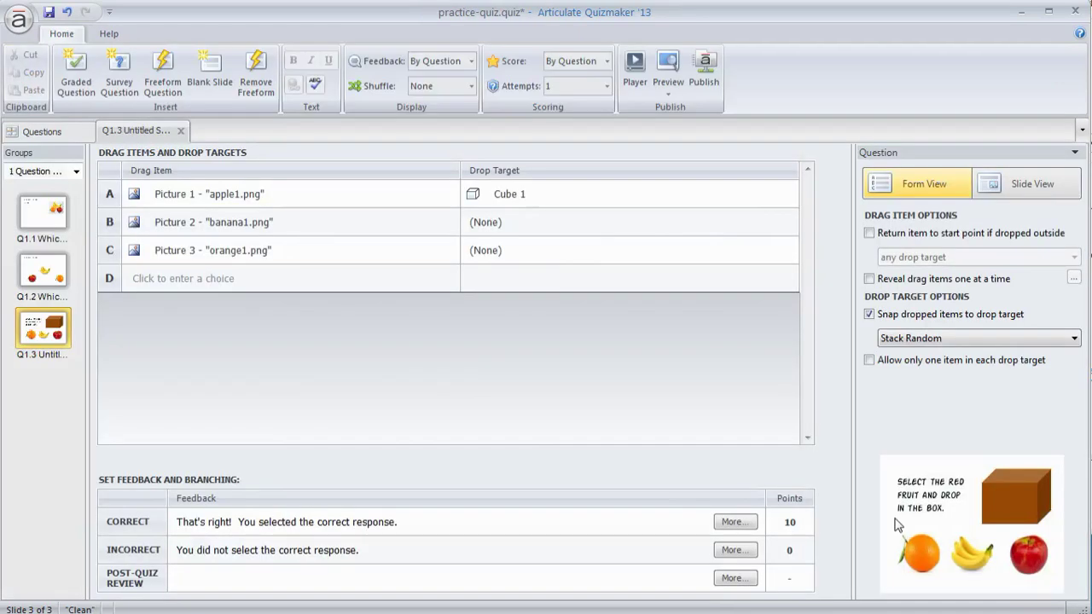
{"action": "left_click", "coordinate": [1035, 186]}
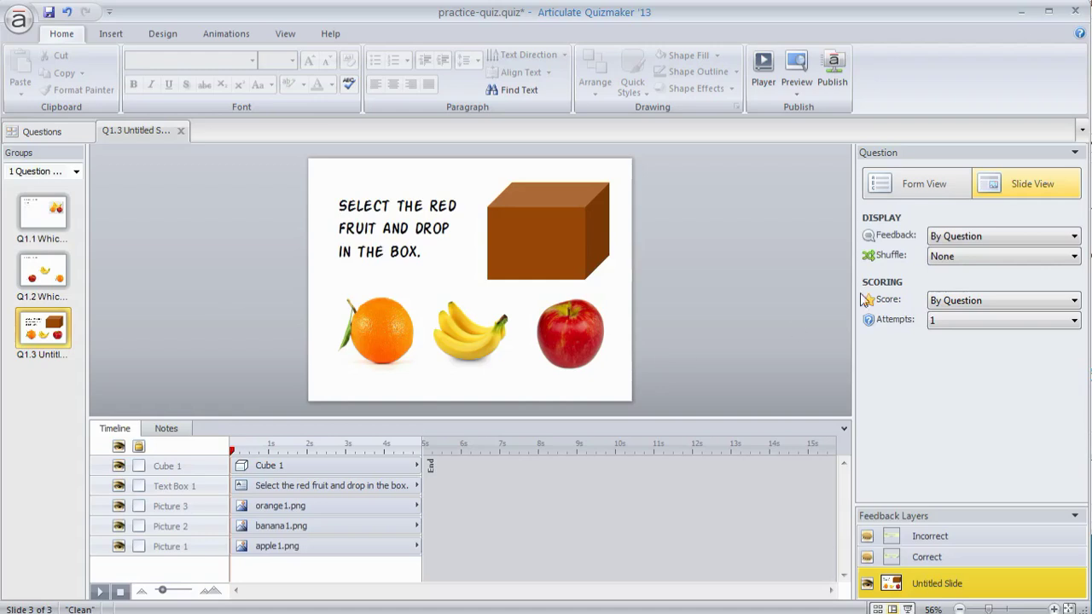
{"action": "left_click", "coordinate": [894, 190]}
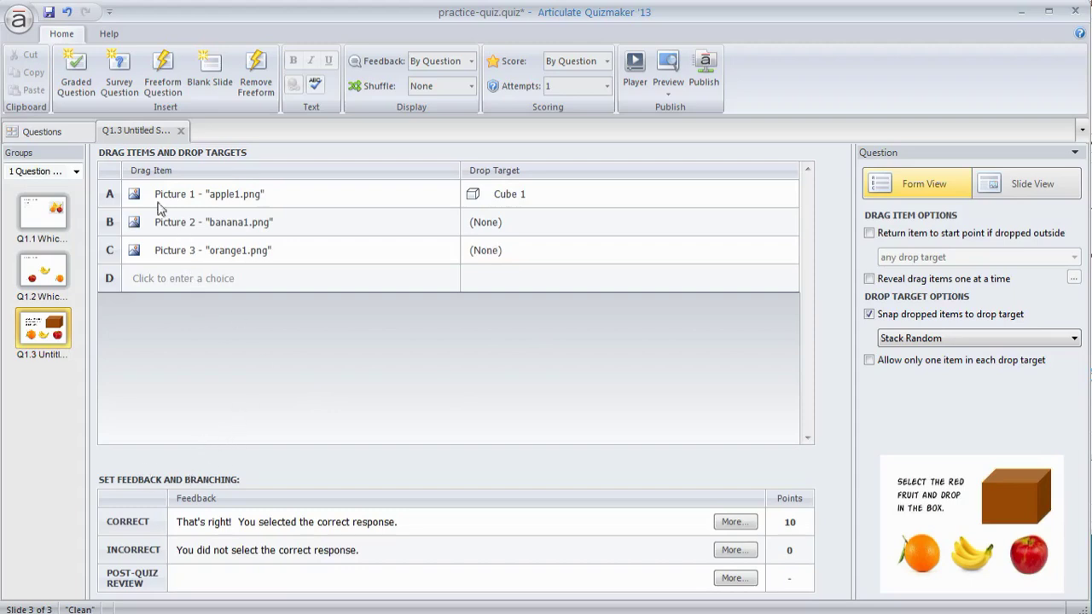
- Insert a blank Pick One freeform question as slide Q1.4
{"action": "left_click", "coordinate": [162, 68]}
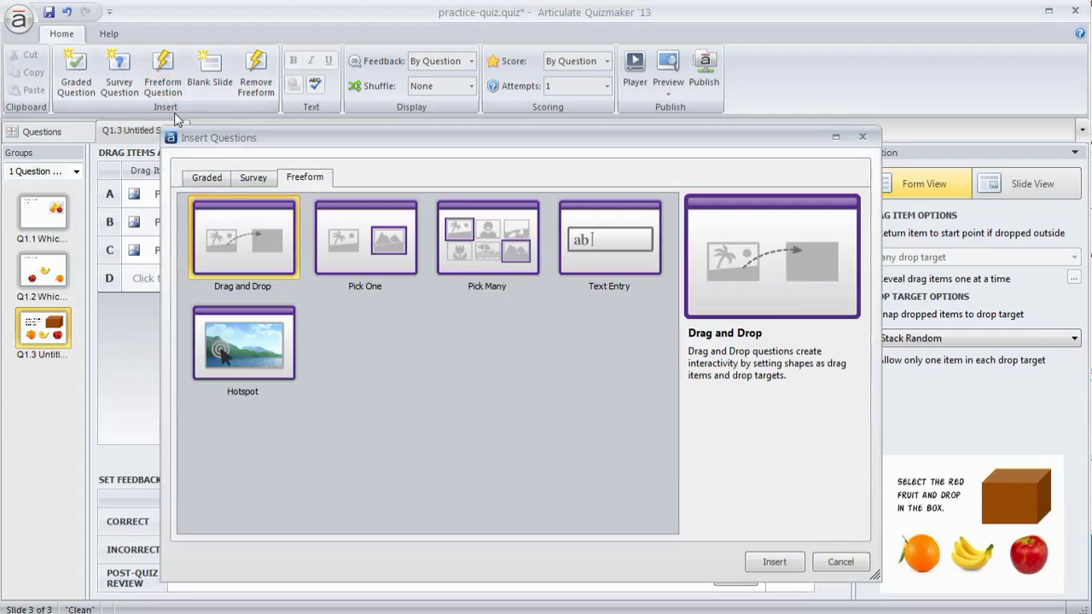
{"action": "left_click", "coordinate": [374, 258]}
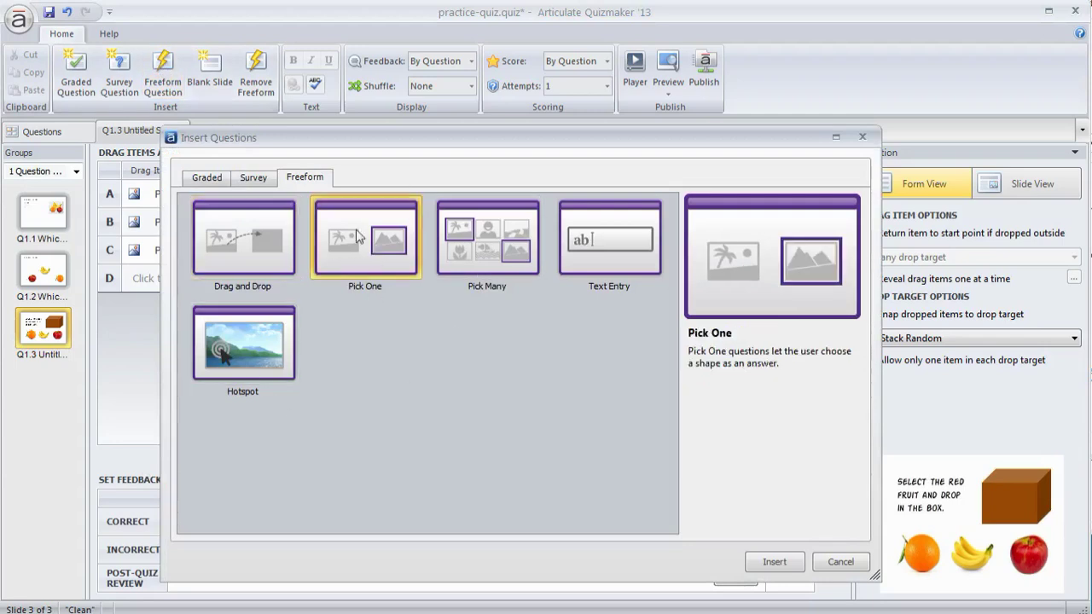
{"action": "left_click", "coordinate": [774, 562]}
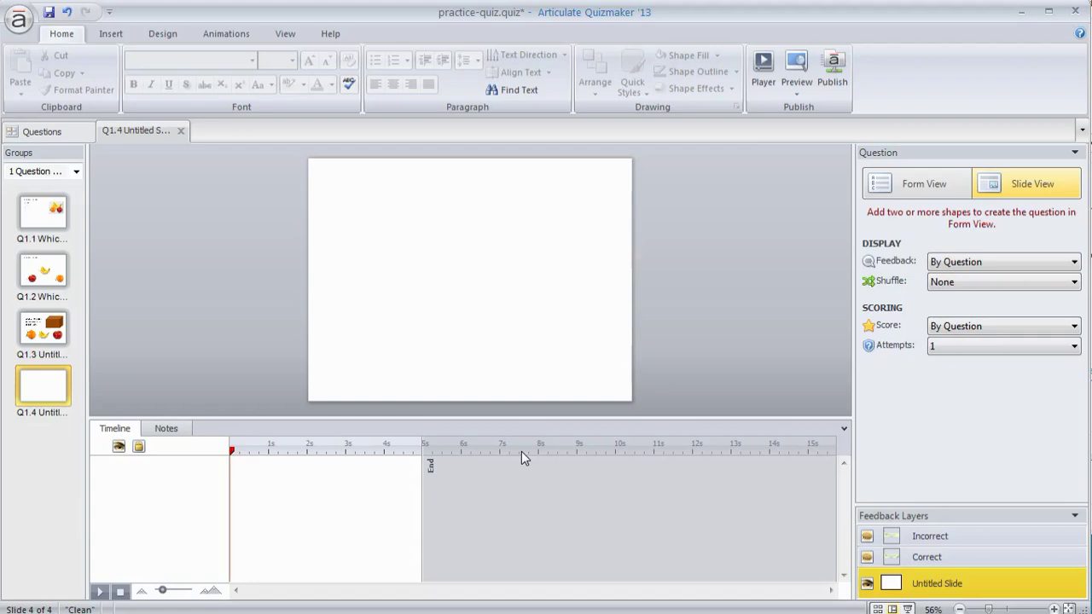
- Insert the apple1, banana1 and orange1 pictures onto slide Q1.4
{"action": "left_click", "coordinate": [111, 35]}
{"action": "left_click", "coordinate": [247, 73]}
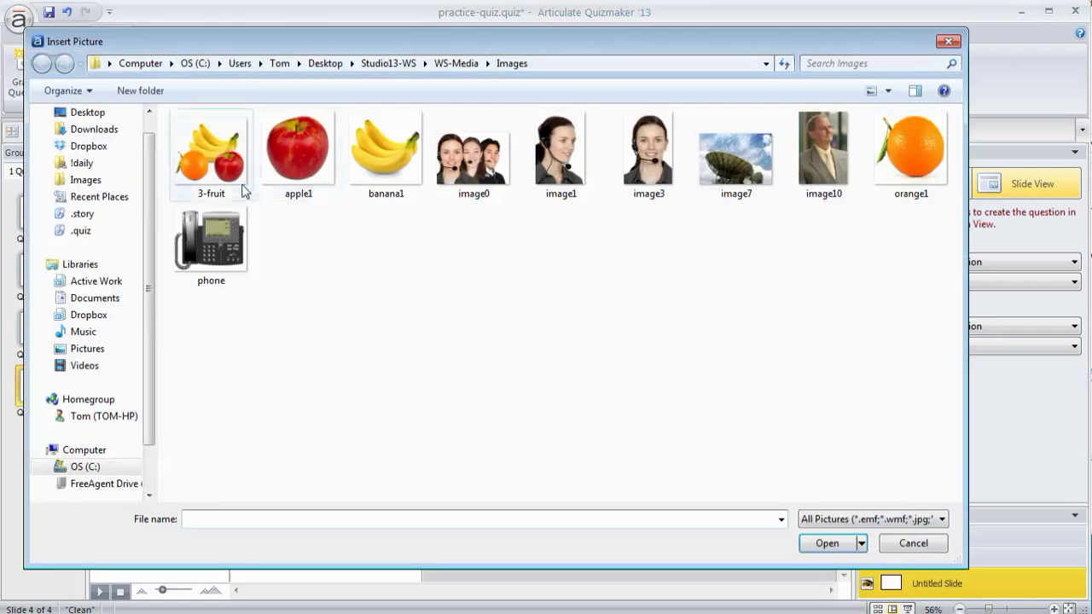
{"action": "left_click", "coordinate": [297, 150]}
{"action": "left_click", "coordinate": [368, 160], "text": "ctrl"}
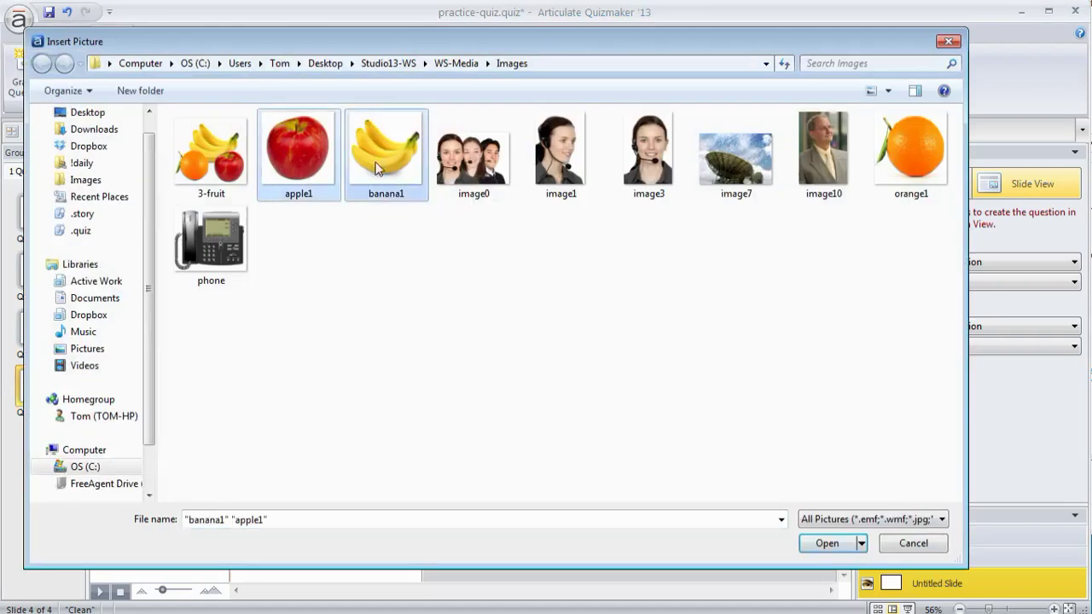
{"action": "left_click", "coordinate": [892, 175], "text": "ctrl"}
{"action": "left_click", "coordinate": [825, 549]}
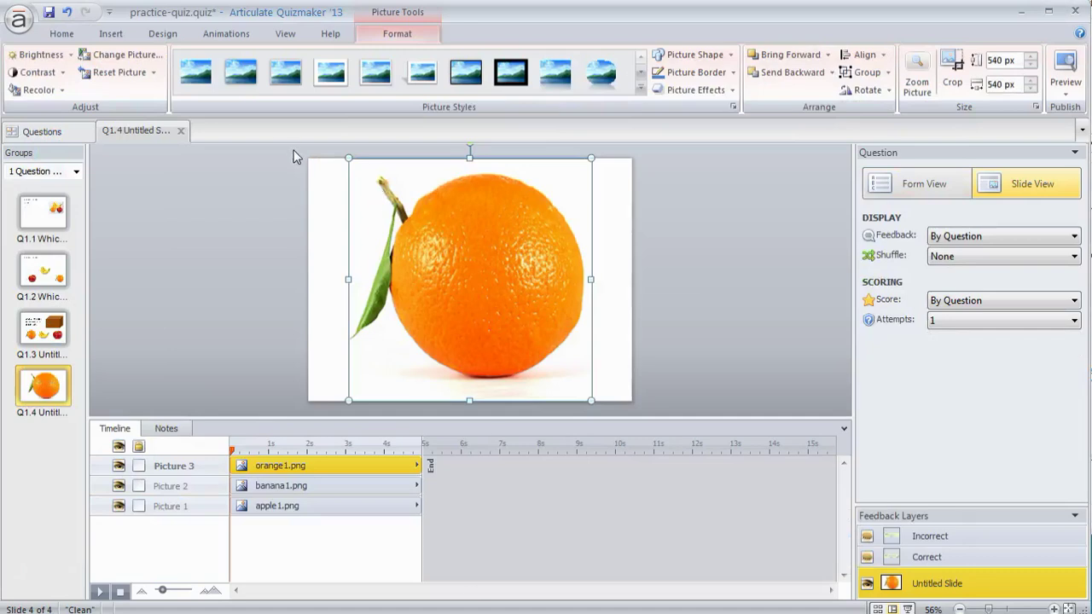
- Shrink the fruit pictures and arrange them in a triangle with the apple at lower centre
{"action": "left_click_drag", "start_coordinate": [297, 150], "coordinate": [681, 434]}
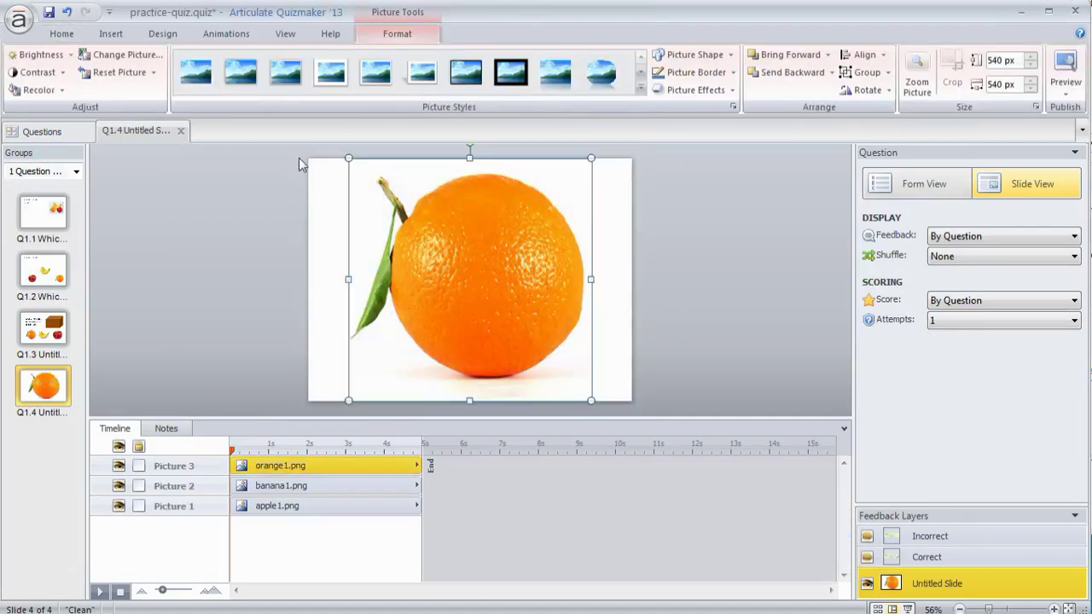
{"action": "left_click_drag", "start_coordinate": [348, 157], "coordinate": [489, 299]}
{"action": "key", "text": "Escape"}
{"action": "left_click_drag", "start_coordinate": [547, 351], "coordinate": [458, 333]}
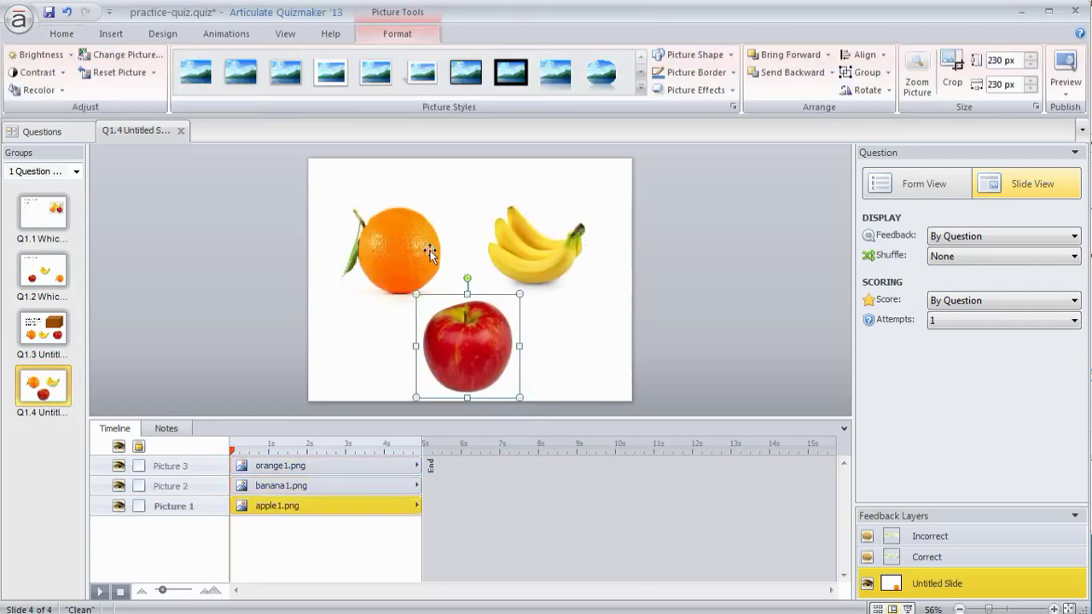
{"action": "left_click_drag", "start_coordinate": [418, 245], "coordinate": [415, 228]}
{"action": "left_click", "coordinate": [478, 332]}
{"action": "left_click_drag", "start_coordinate": [478, 331], "coordinate": [478, 320]}
{"action": "left_click_drag", "start_coordinate": [536, 248], "coordinate": [543, 237]}
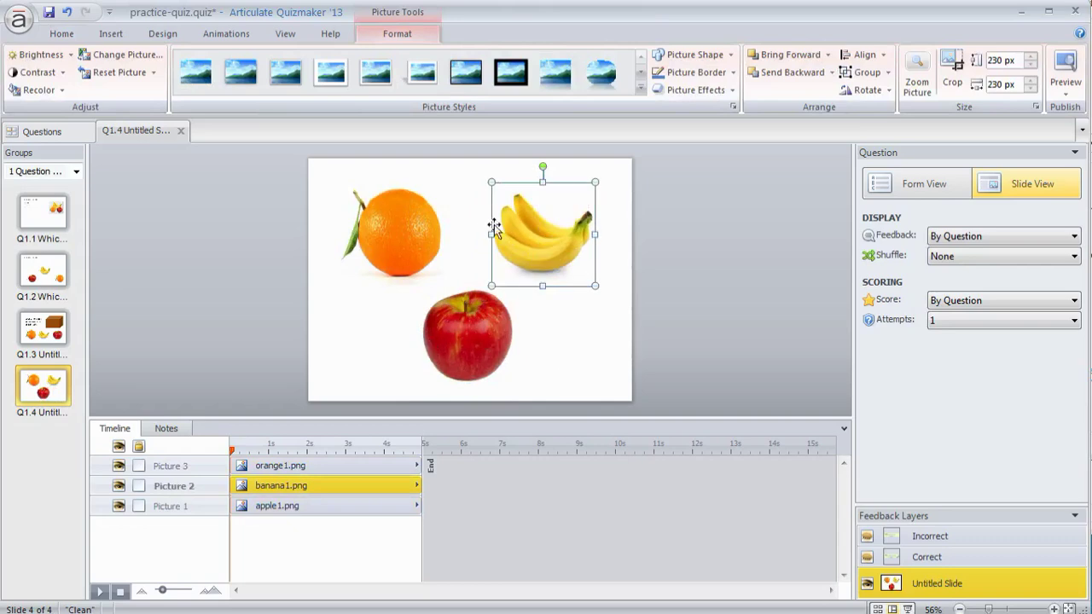
{"action": "left_click", "coordinate": [914, 183]}
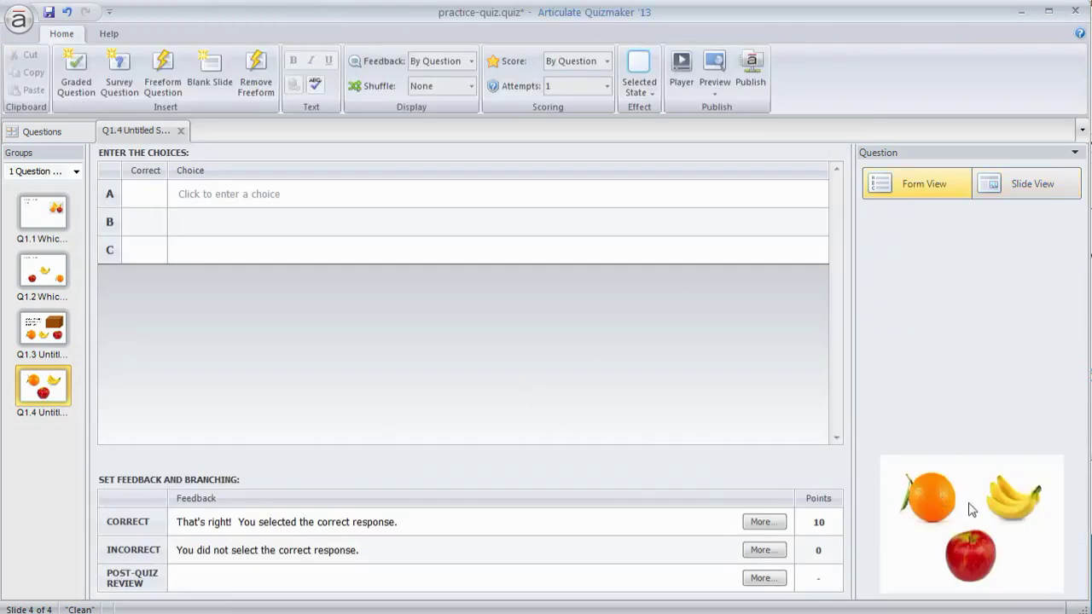
- Set choices A–C to the apple, banana and orange pictures, marking the apple correct
{"action": "left_click", "coordinate": [192, 194]}
{"action": "left_click", "coordinate": [207, 221]}
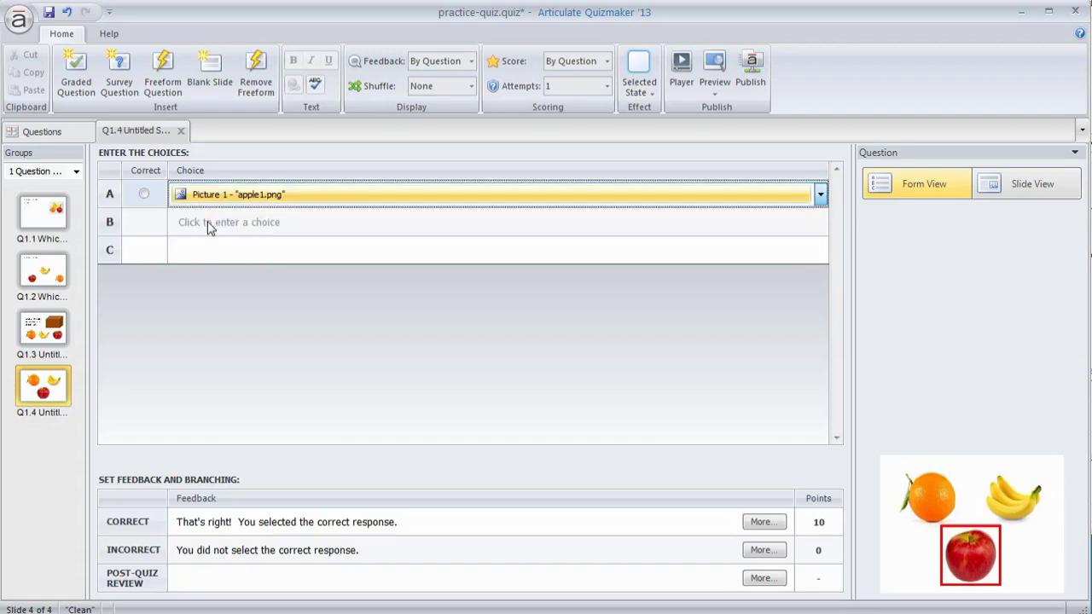
{"action": "left_click", "coordinate": [201, 245]}
{"action": "left_click", "coordinate": [200, 247]}
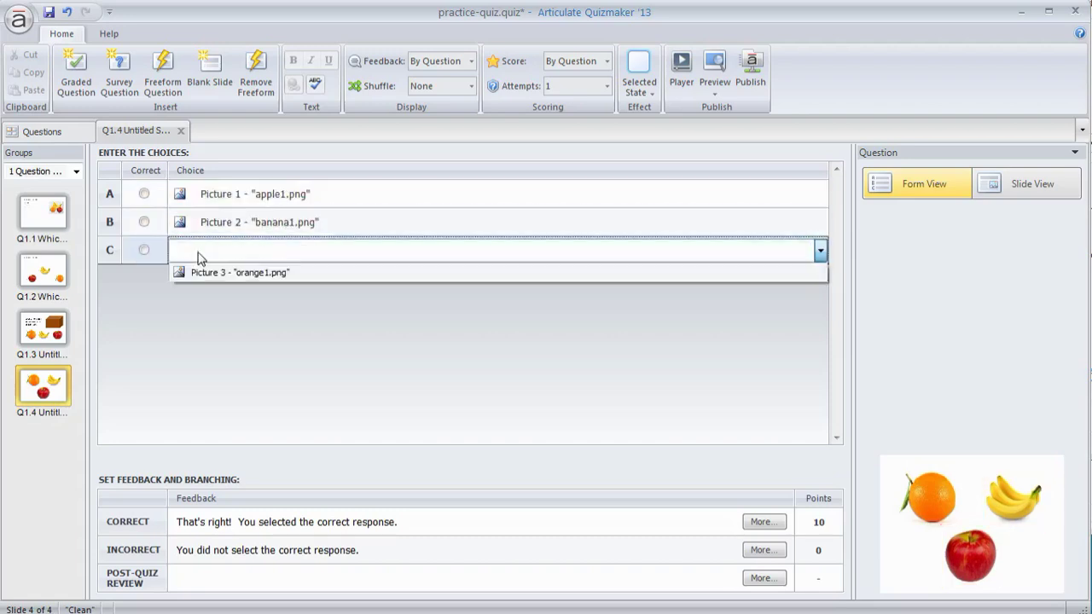
{"action": "left_click", "coordinate": [203, 273]}
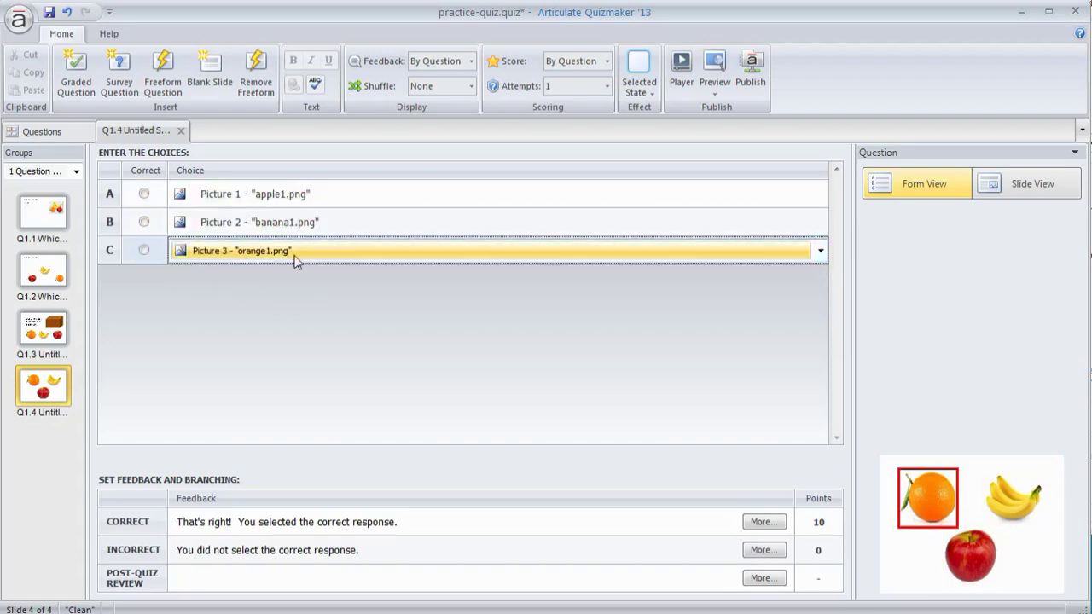
{"action": "left_click", "coordinate": [144, 195]}
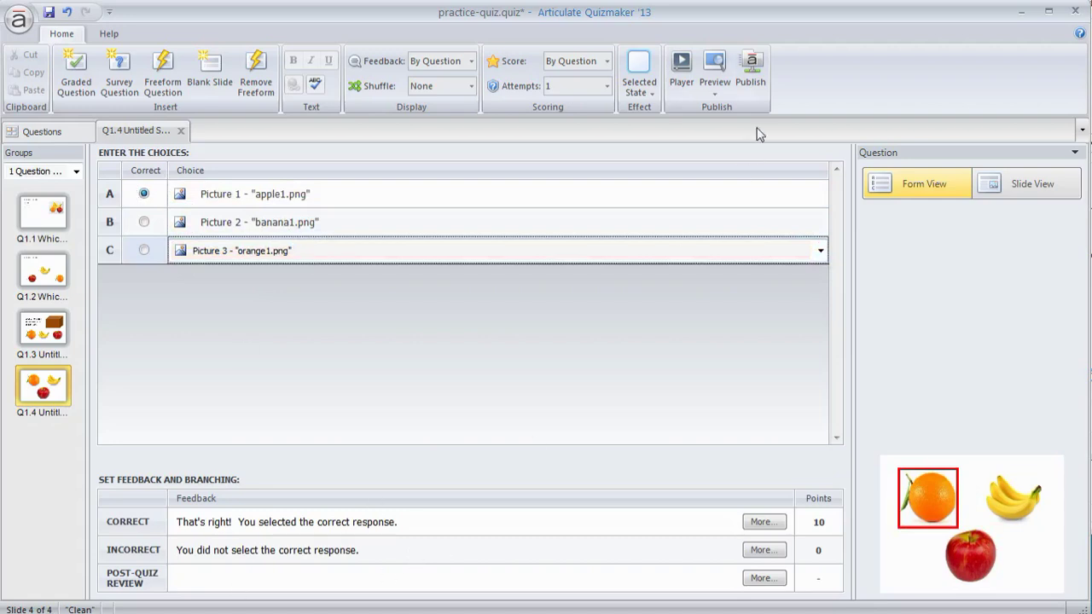
{"action": "left_click", "coordinate": [715, 86]}
{"action": "left_click", "coordinate": [725, 110]}
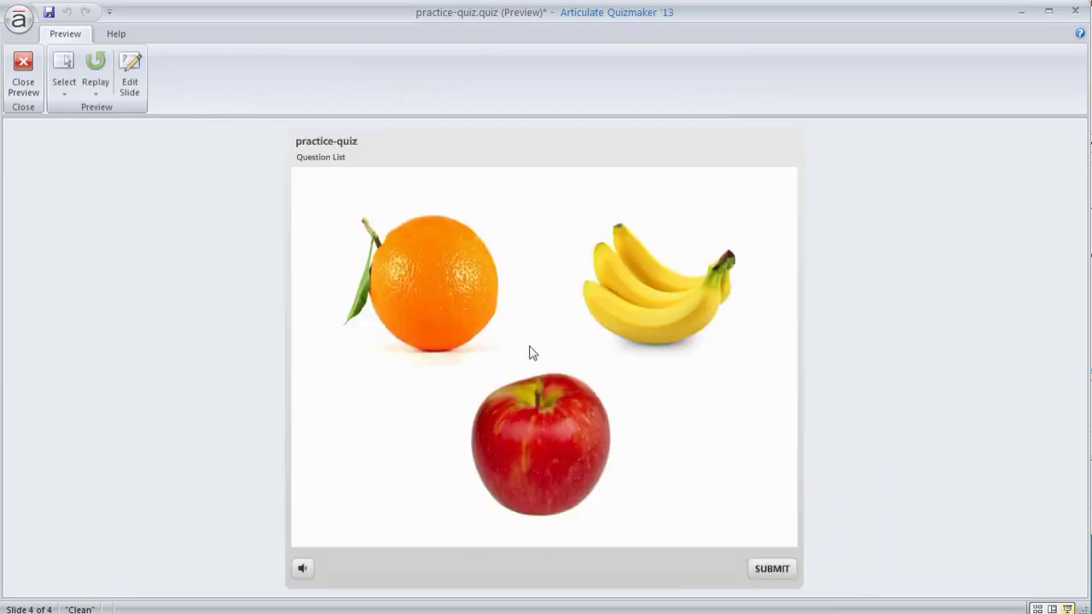
{"action": "left_click", "coordinate": [444, 308]}
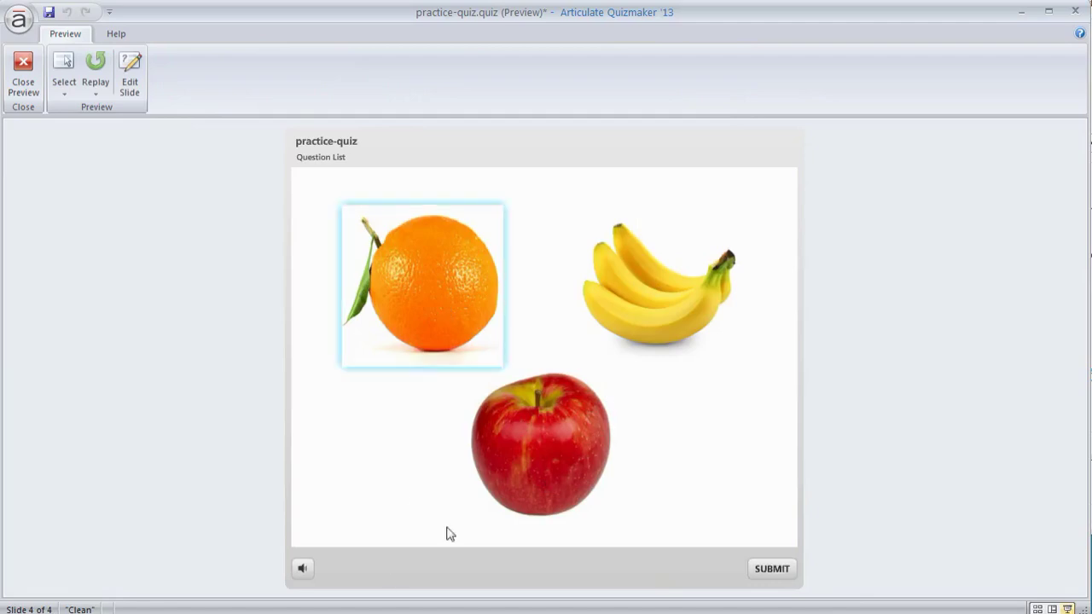
{"action": "left_click", "coordinate": [663, 295]}
{"action": "left_click", "coordinate": [597, 449]}
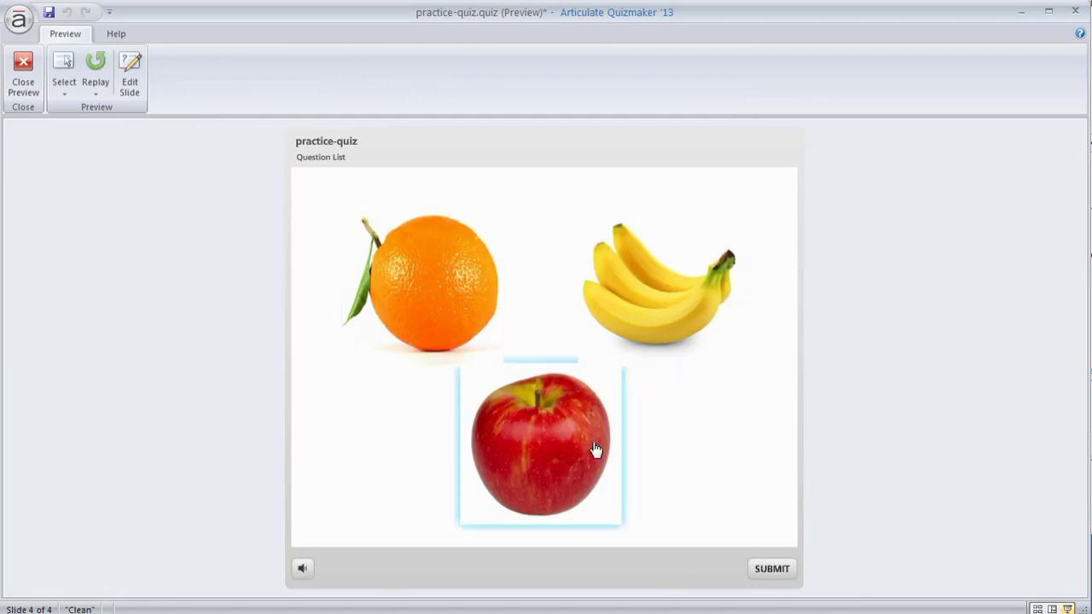
{"action": "left_click", "coordinate": [467, 300]}
{"action": "left_click", "coordinate": [524, 428]}
{"action": "left_click", "coordinate": [608, 299]}
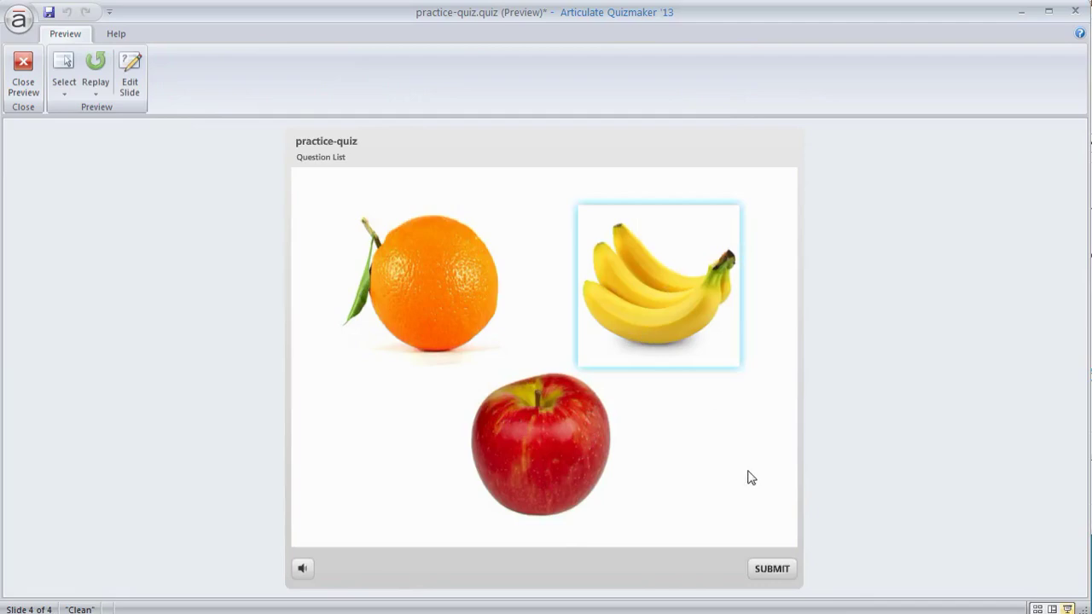
{"action": "left_click", "coordinate": [418, 295]}
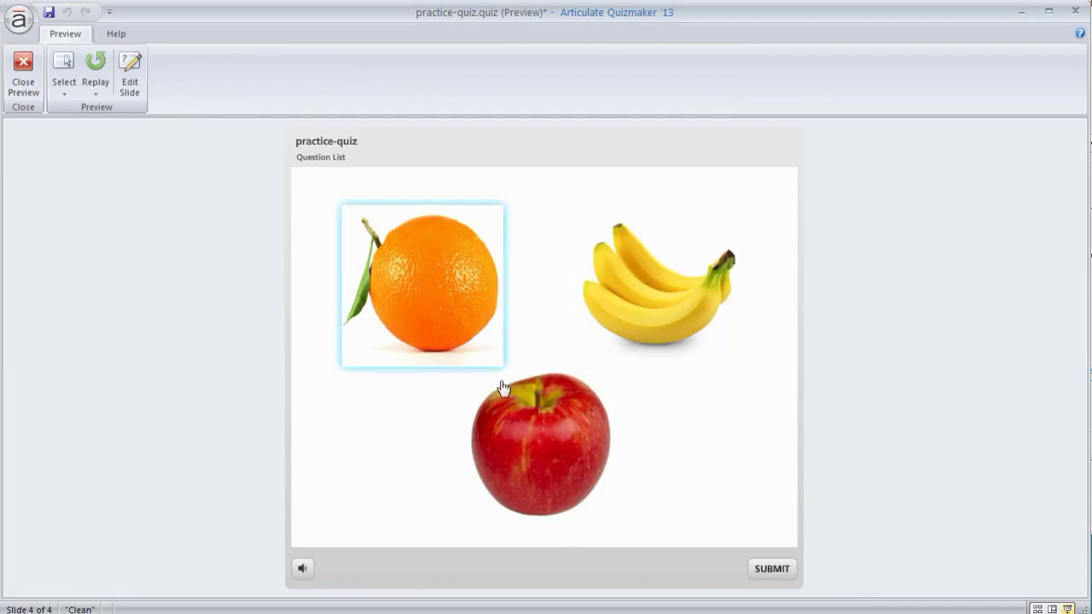
{"action": "left_click", "coordinate": [715, 290]}
{"action": "left_click", "coordinate": [592, 480]}
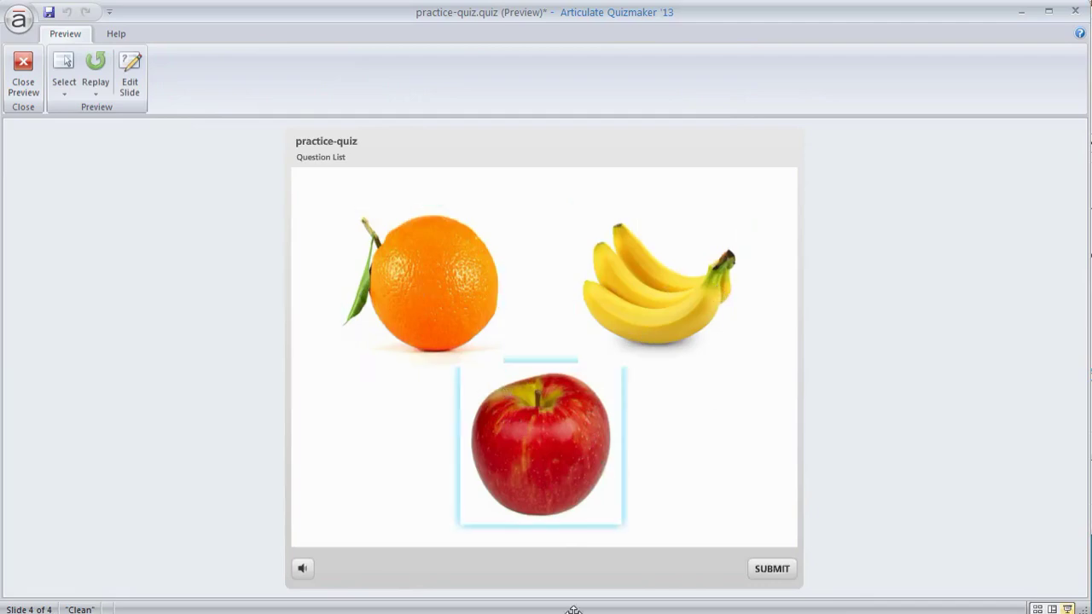
{"action": "left_click", "coordinate": [772, 569]}
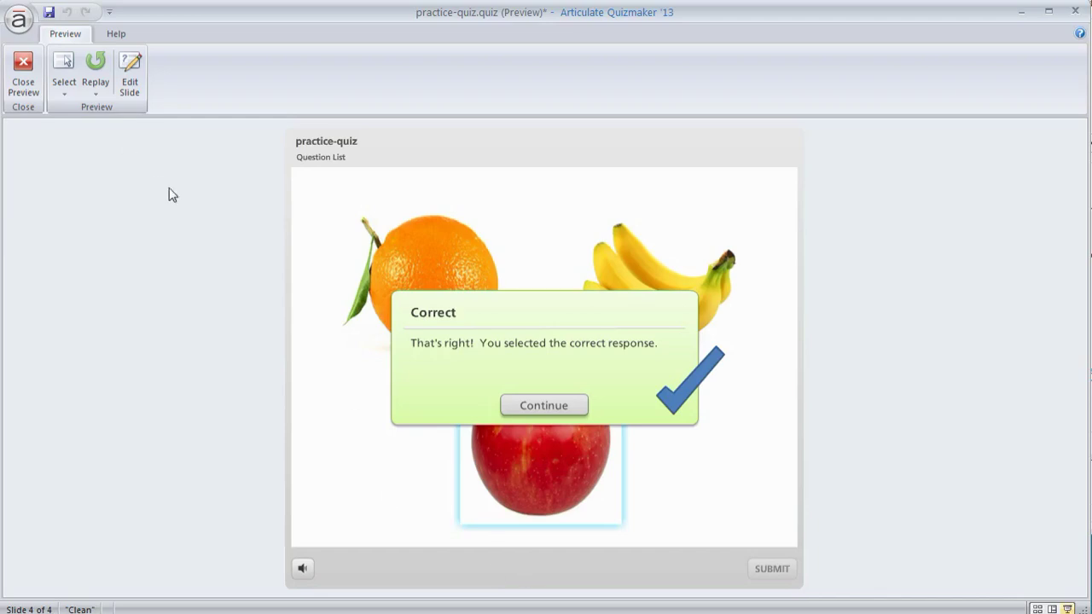
{"action": "left_click", "coordinate": [541, 411]}
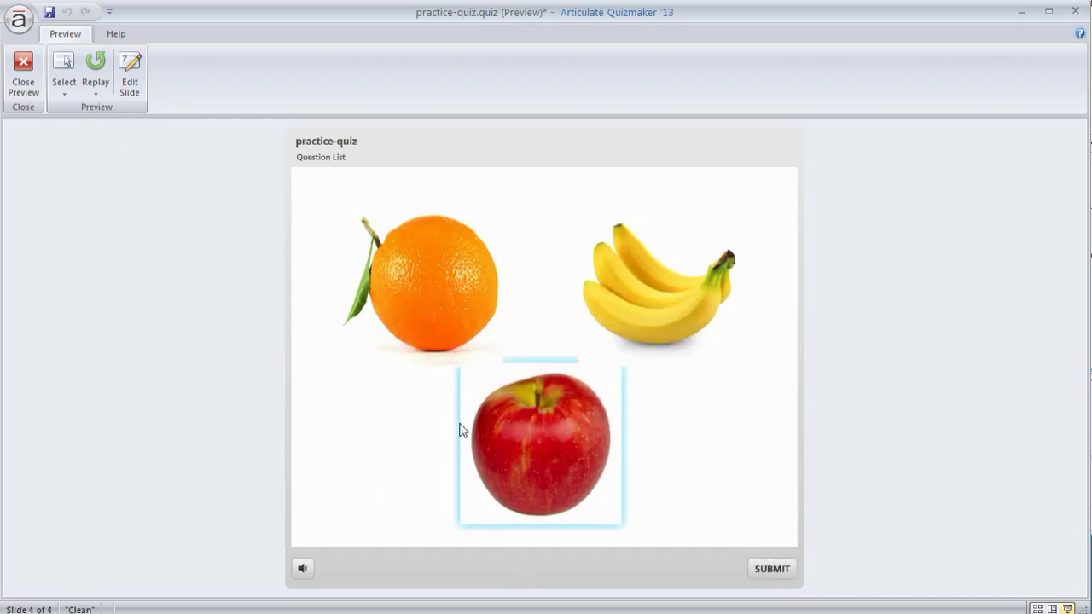
{"action": "left_click", "coordinate": [24, 82]}
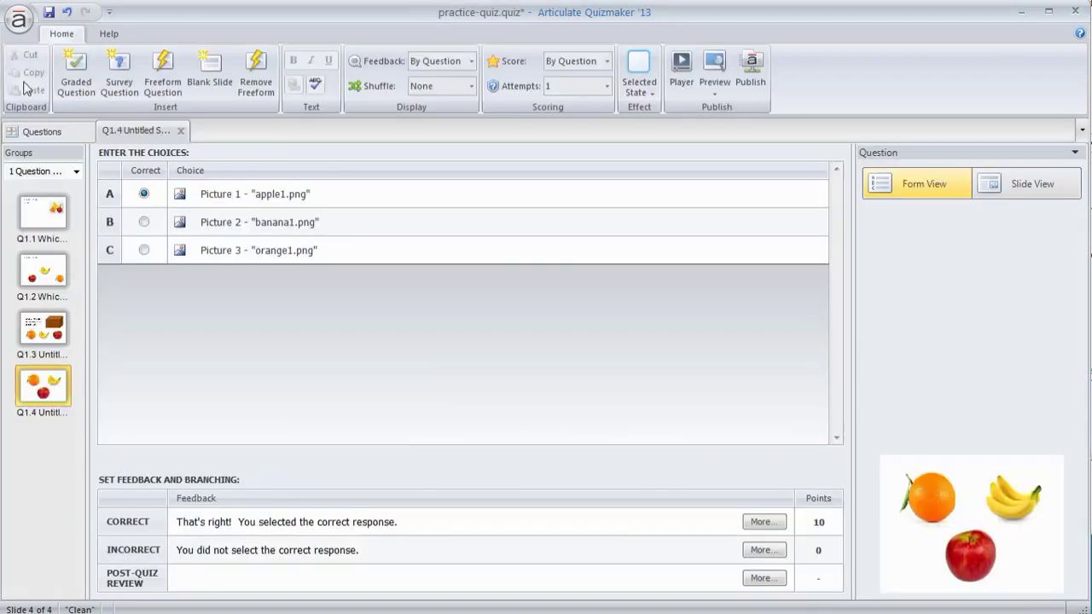
- Return to Slide View to edit the Q1.4 picture layout
{"action": "left_click", "coordinate": [1034, 183]}
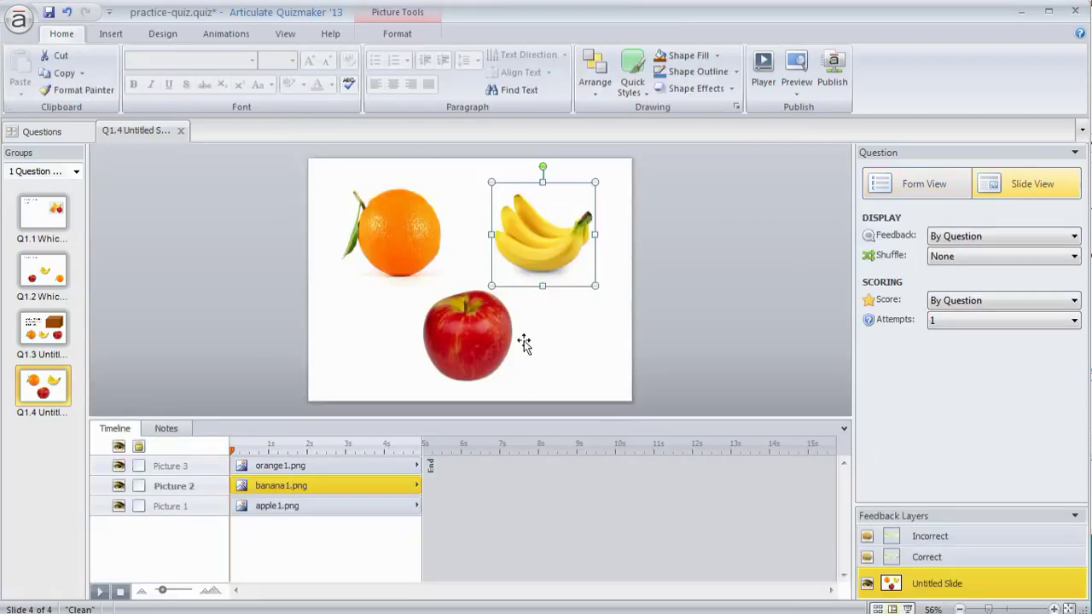